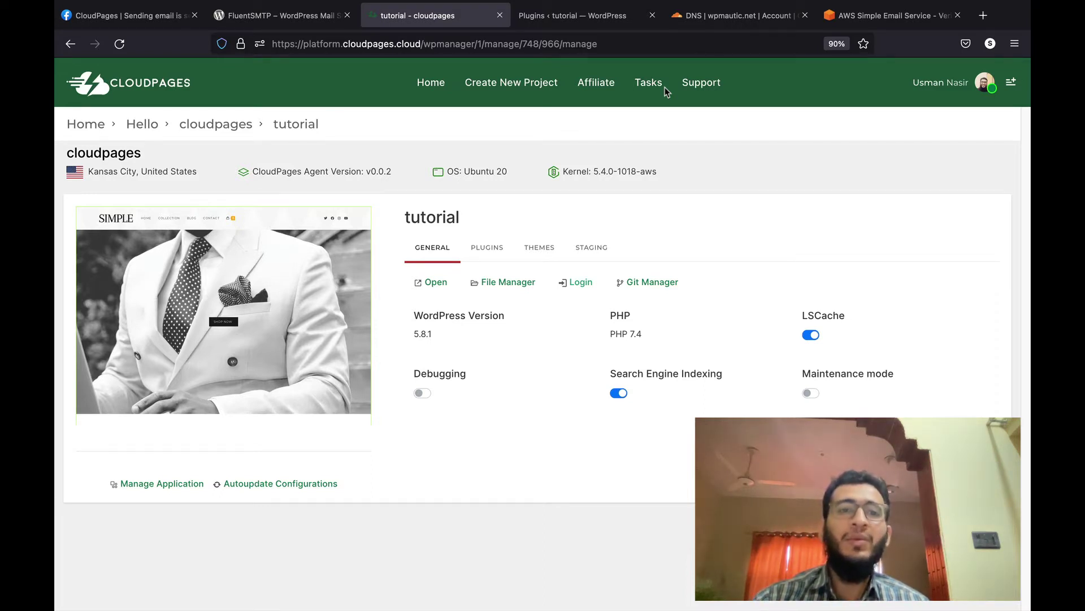
# Step: Switch to the CloudPages Facebook group post about sending WordPress email with Amazon SES
pyautogui.click(146, 16)
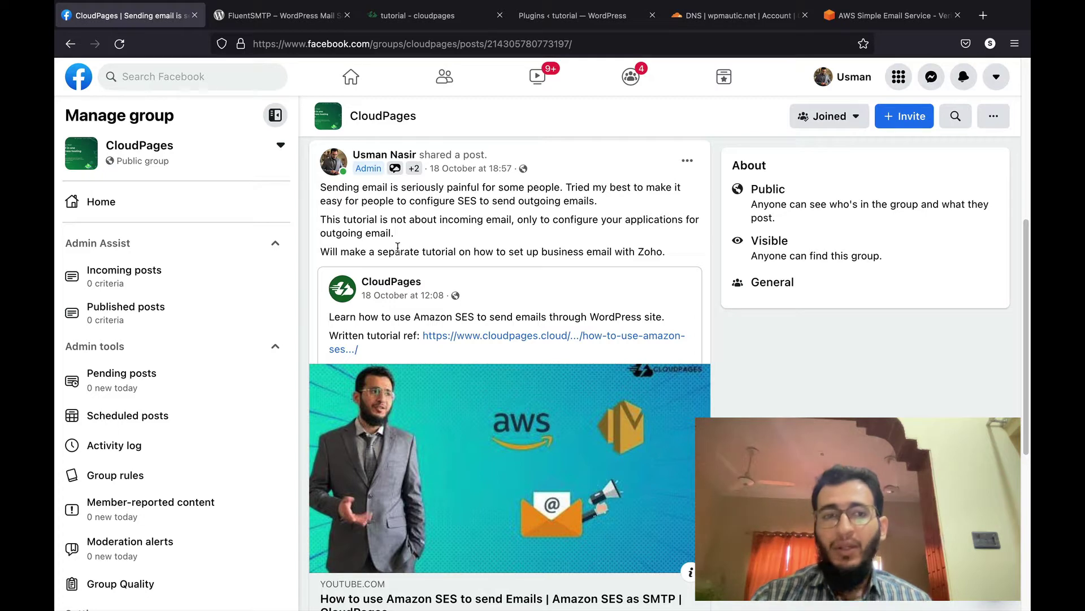
pyautogui.moveTo(323, 3)
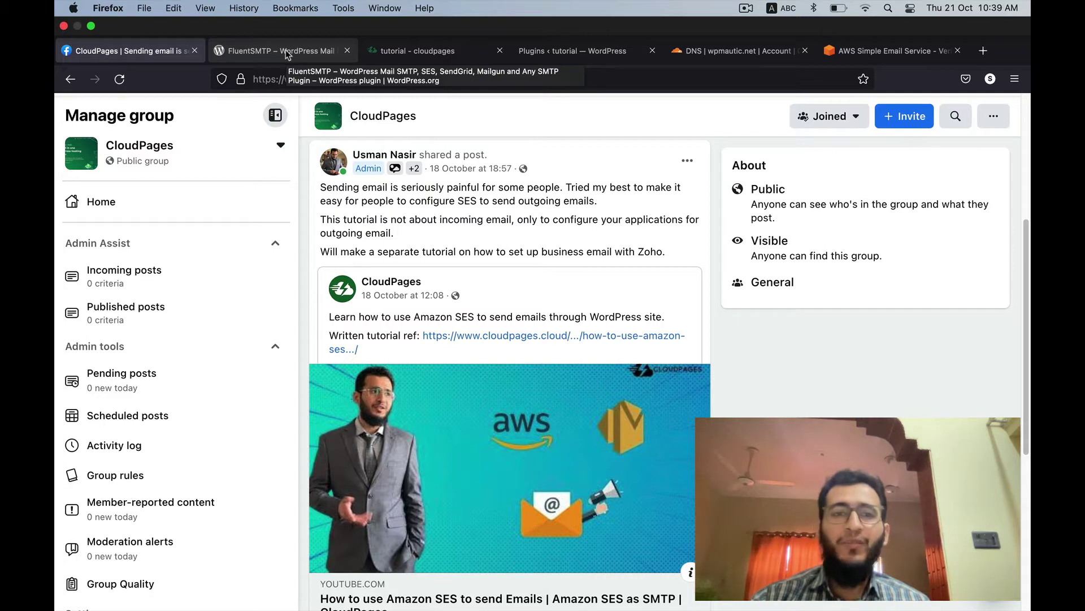
# Step: Look over the FluentSMTP plugin listing, then return to the tutorial site's CloudPages page
pyautogui.click(288, 55)
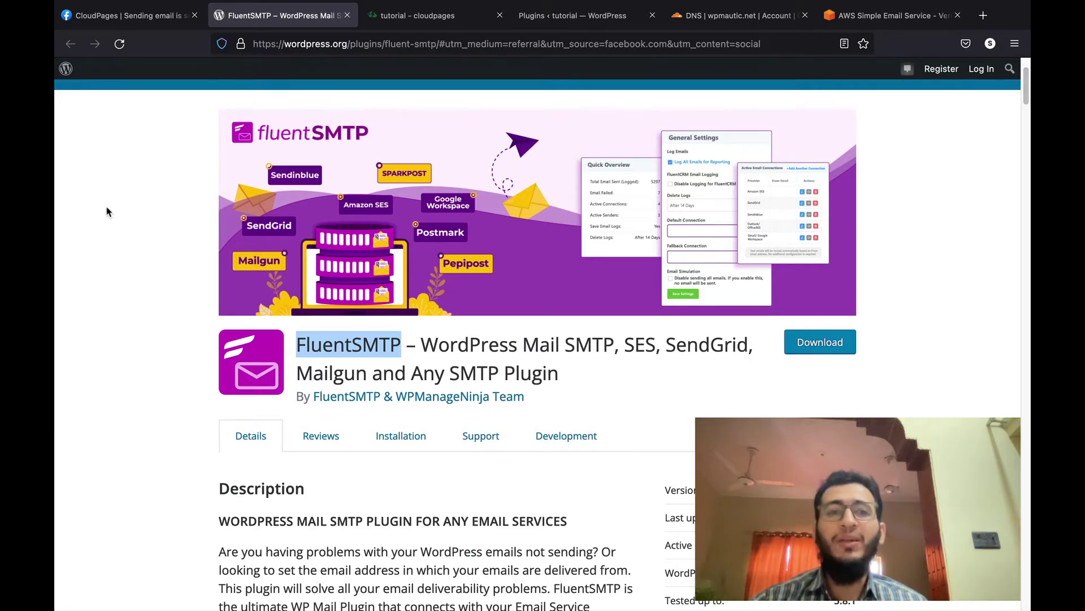
pyautogui.click(415, 20)
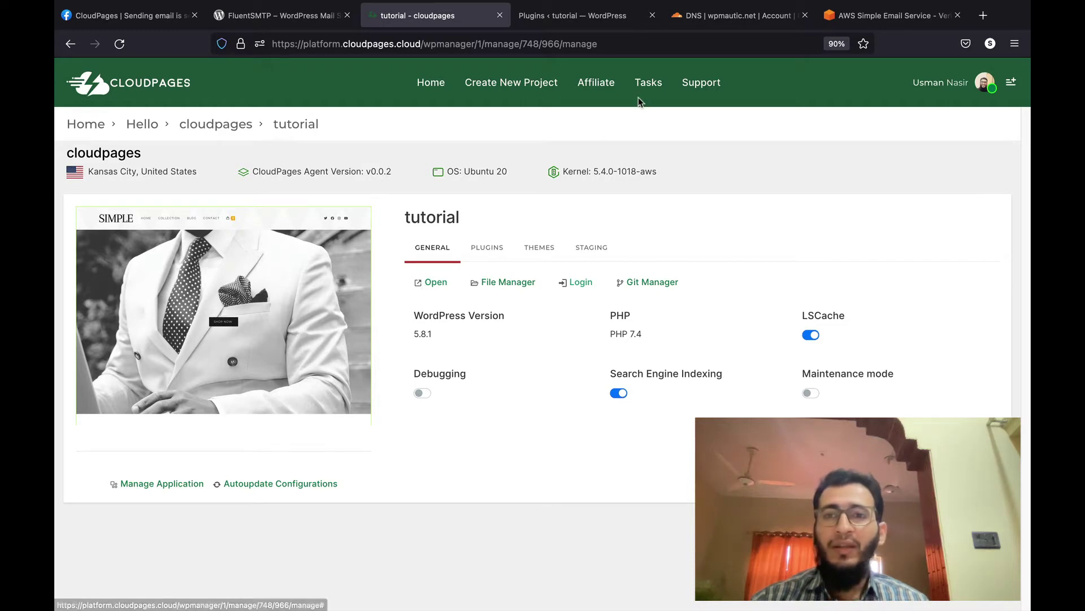
# Step: Bring up the Amazon SES Verified identities page in the Frankfurt region
pyautogui.moveTo(885, 20); pyautogui.dragTo(582, 37)
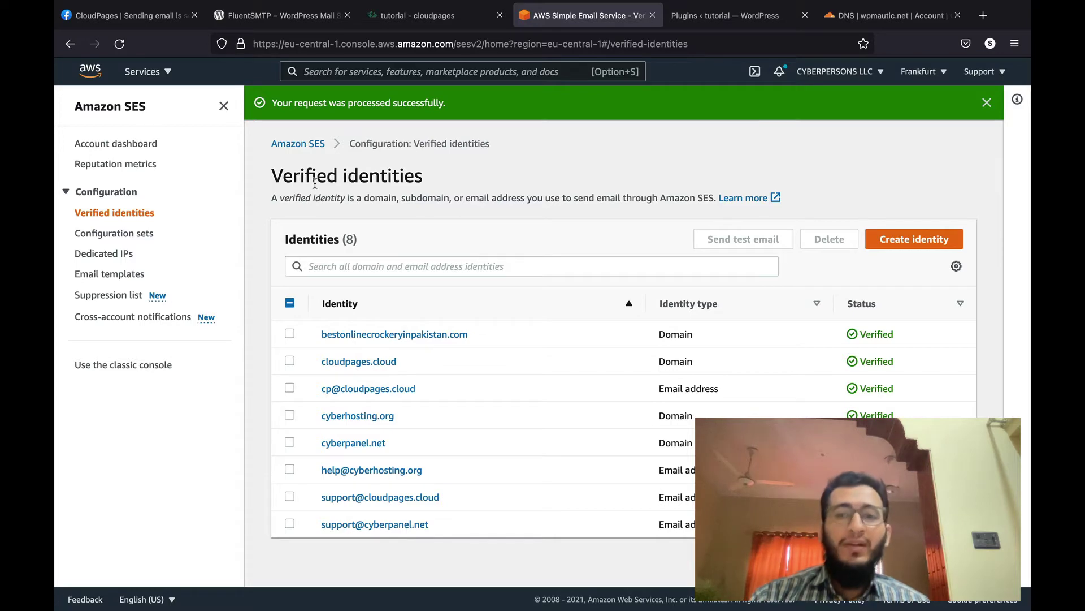
# Step: Create the wpmautic.net domain identity with custom MAIL FROM subdomain 'mail'
pyautogui.click(925, 243)
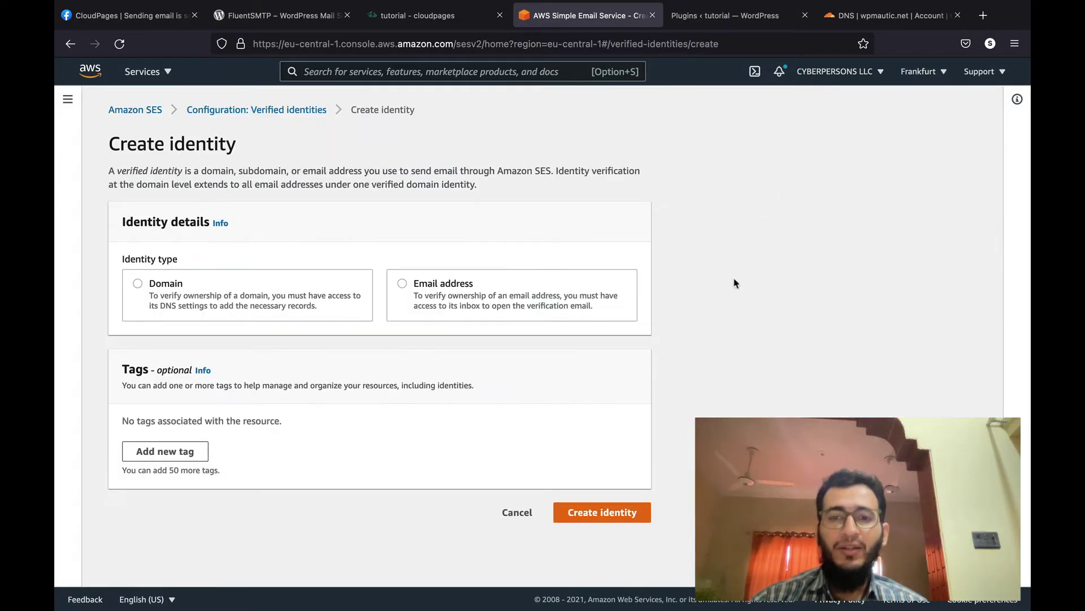
pyautogui.click(186, 290)
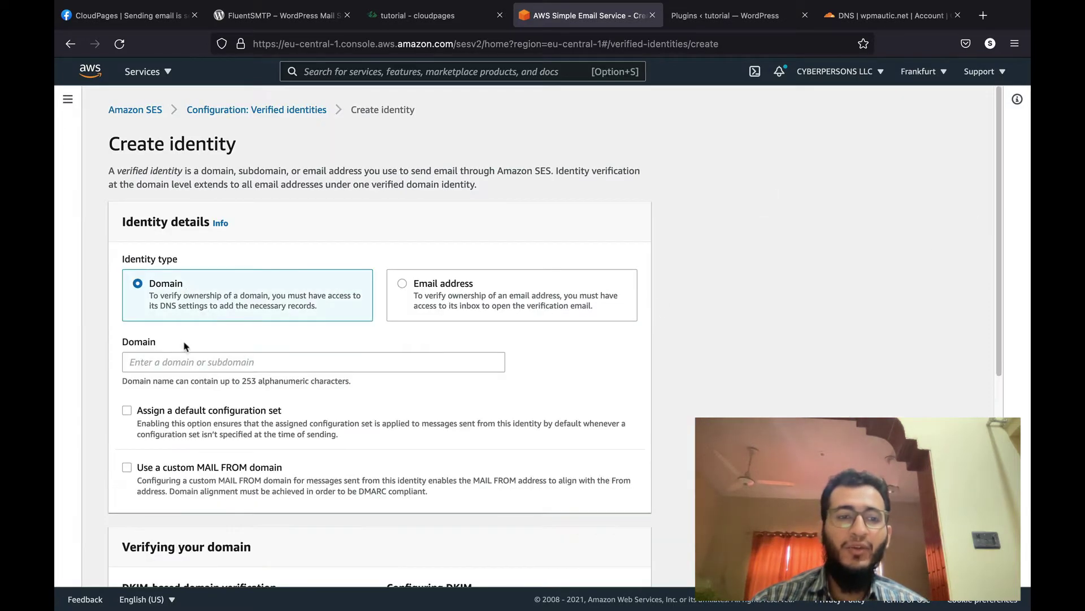
pyautogui.click(178, 371)
pyautogui.write('wpma')
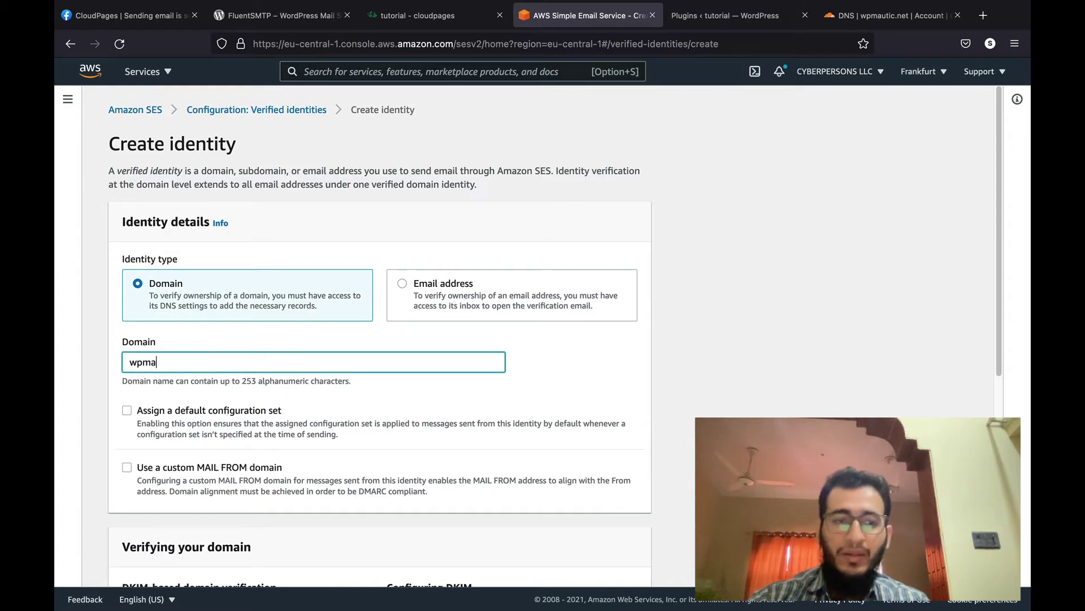
pyautogui.write('utic.net')
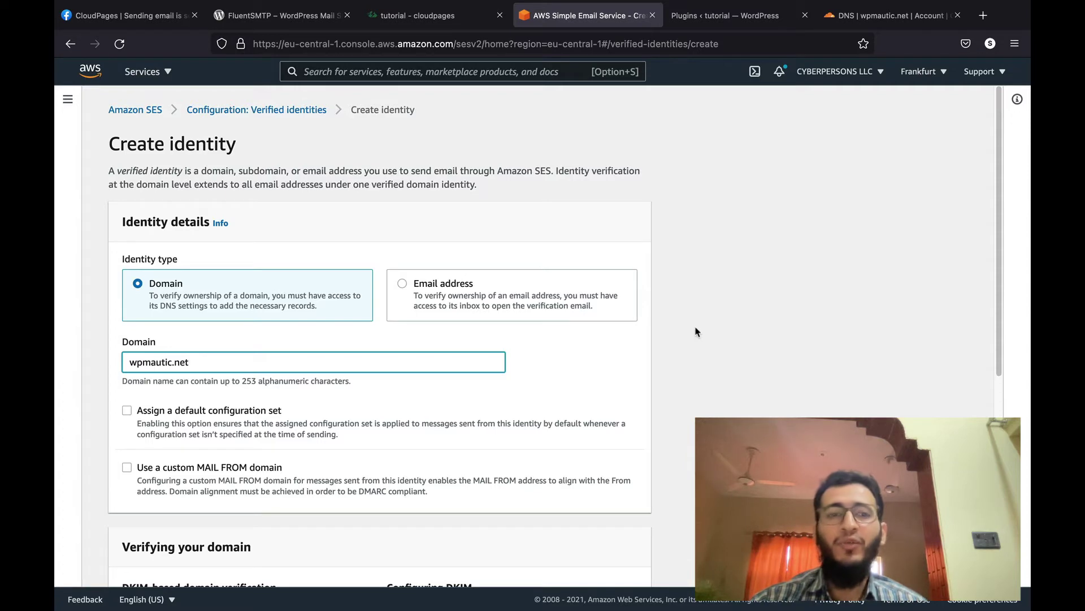
pyautogui.scroll(-3, 696, 332)
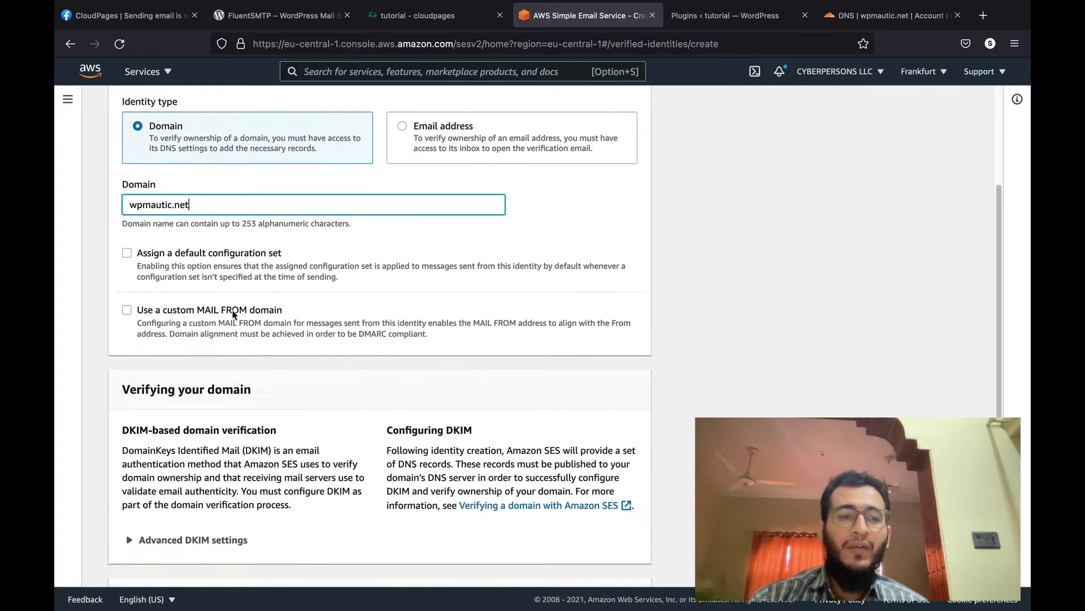
pyautogui.click(136, 312)
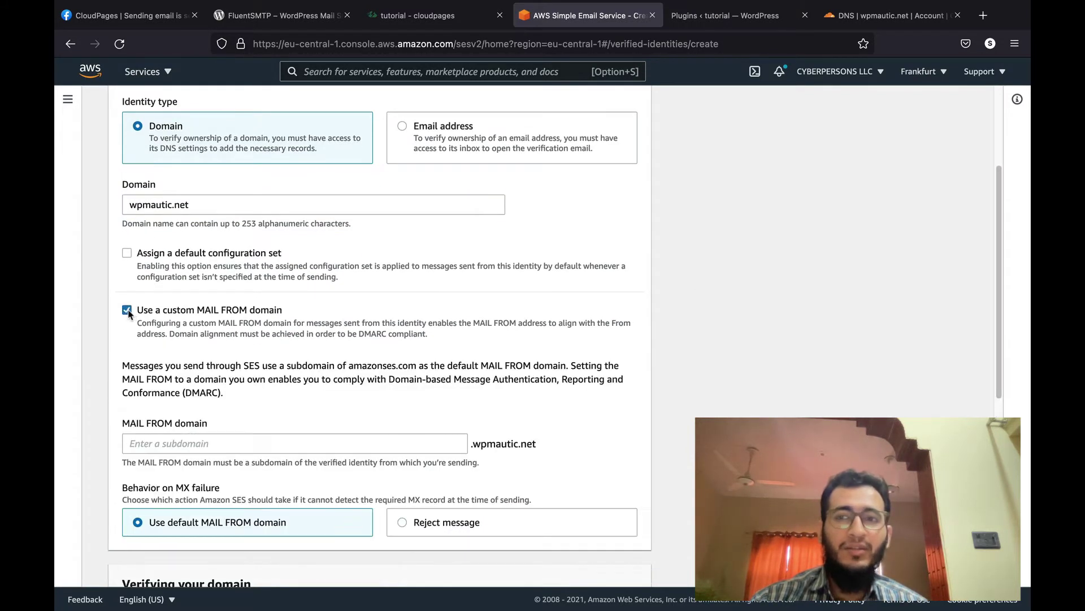
pyautogui.scroll(-3, 446, 360)
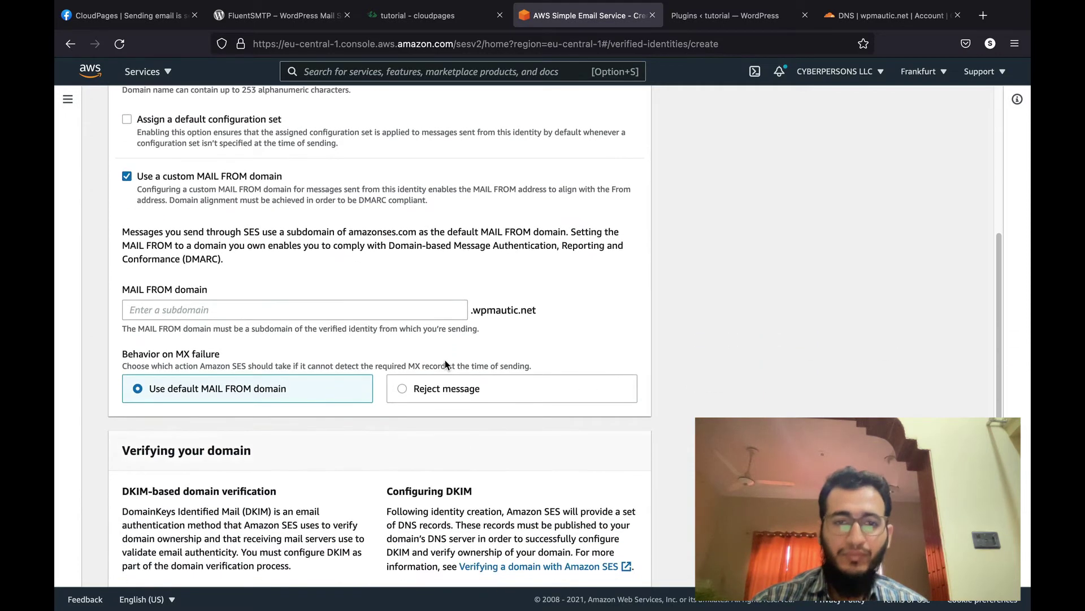
pyautogui.click(416, 304)
pyautogui.write('mail')
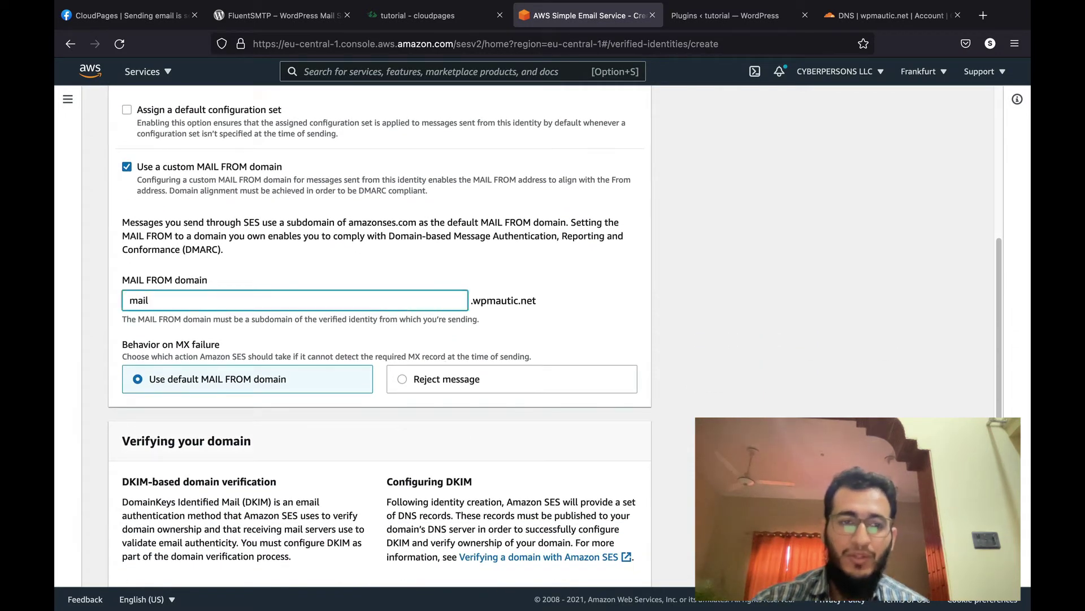
pyautogui.scroll(-5, 562, 299)
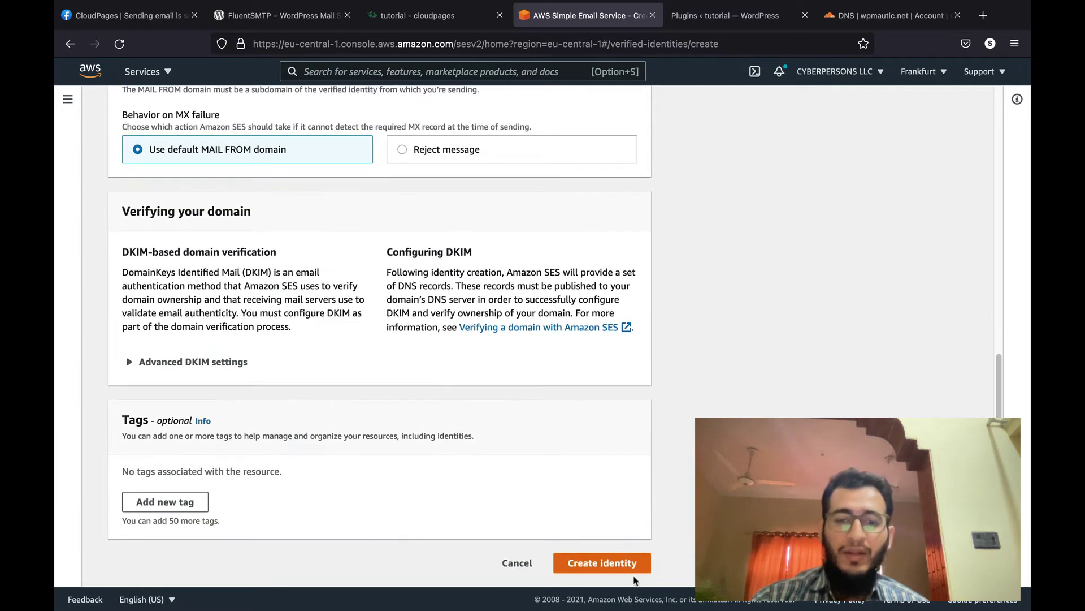
pyautogui.click(632, 574)
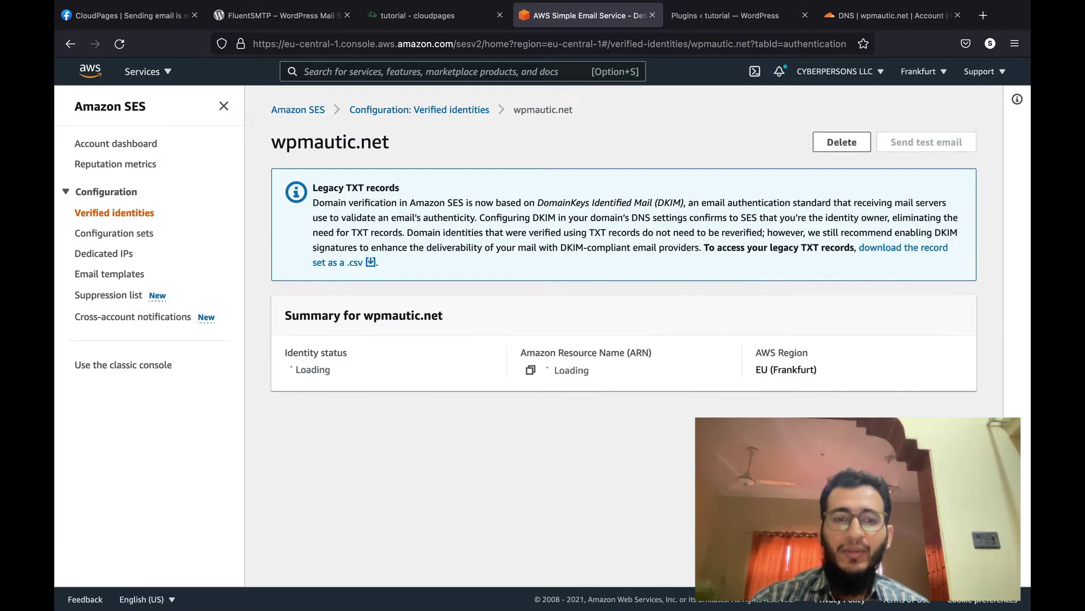
# Step: Copy the first DKIM CNAME record name and switch to Cloudflare's wpmautic.net DNS page
pyautogui.scroll(-6, 622, 333)
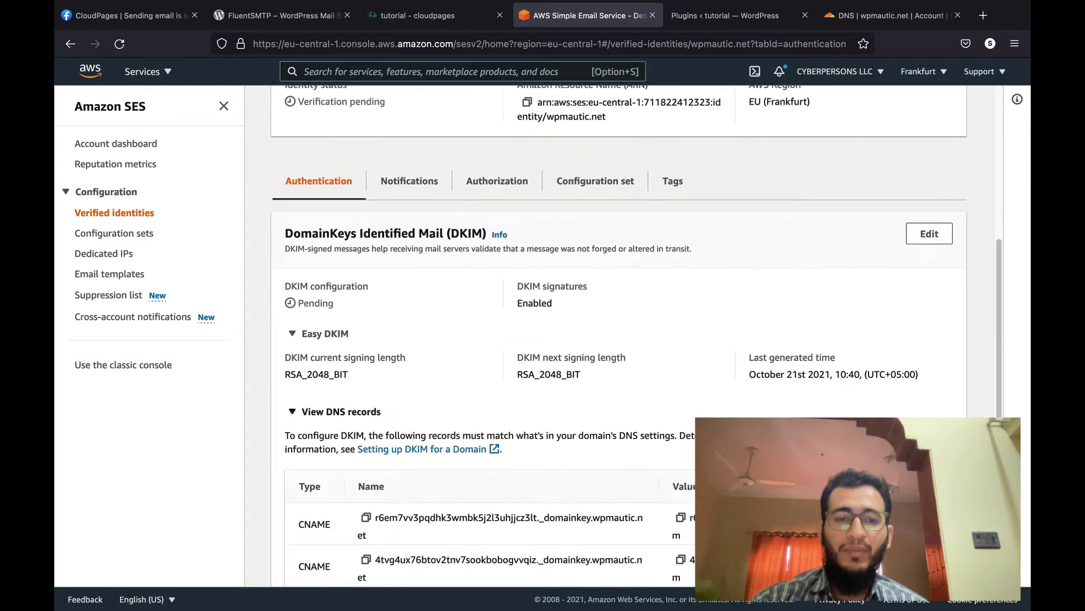
pyautogui.scroll(-2, 622, 334)
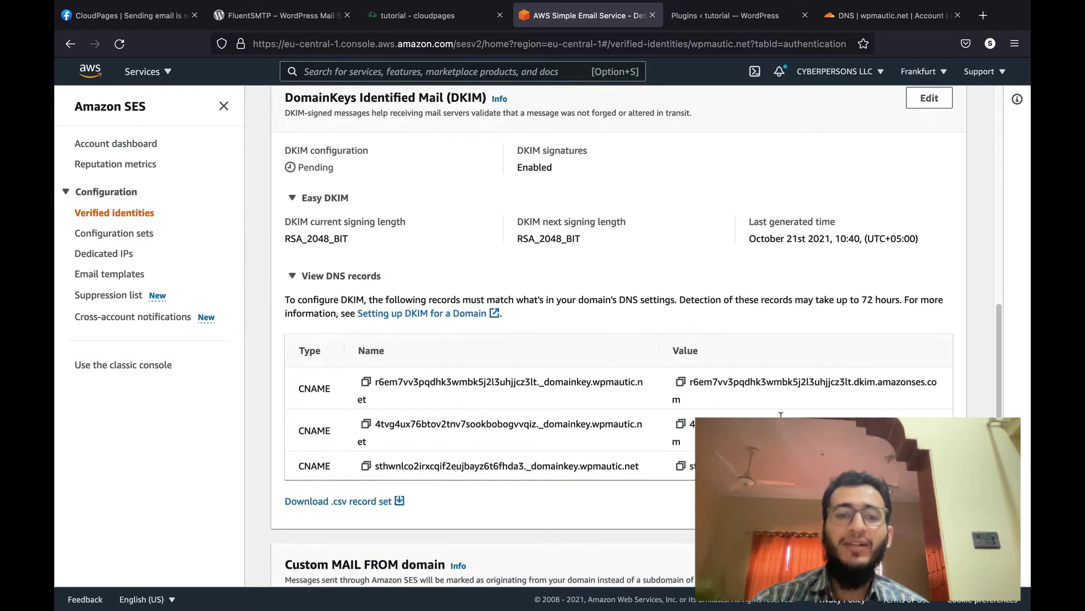
pyautogui.click(361, 383)
pyautogui.moveTo(828, 20); pyautogui.dragTo(774, 22)
pyautogui.scroll(4, 492, 232)
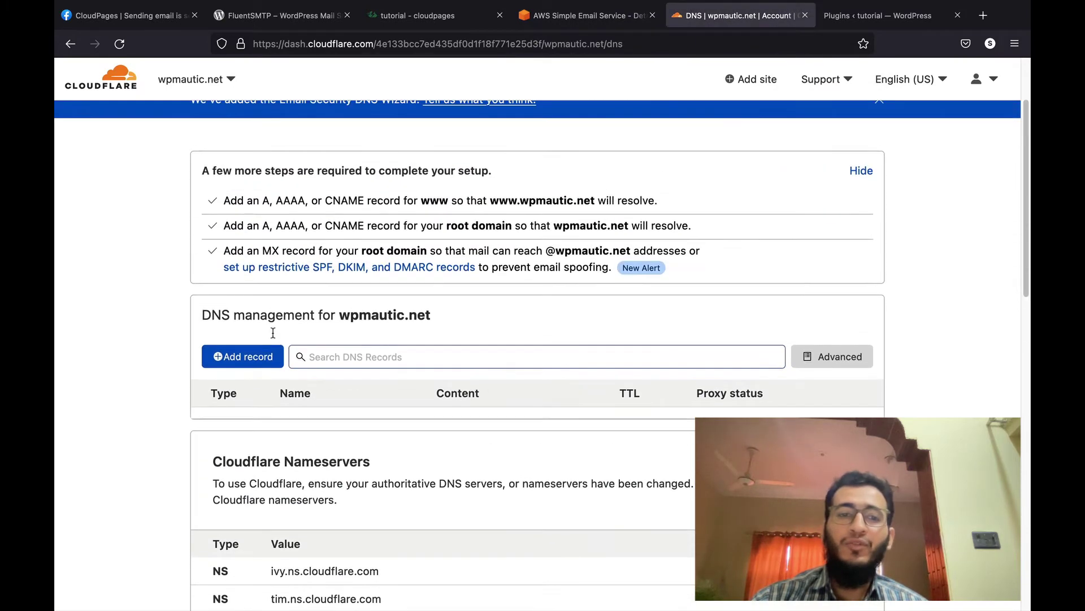
# Step: Start a new CNAME record in Cloudflare named with the first DKIM record name
pyautogui.click(255, 358)
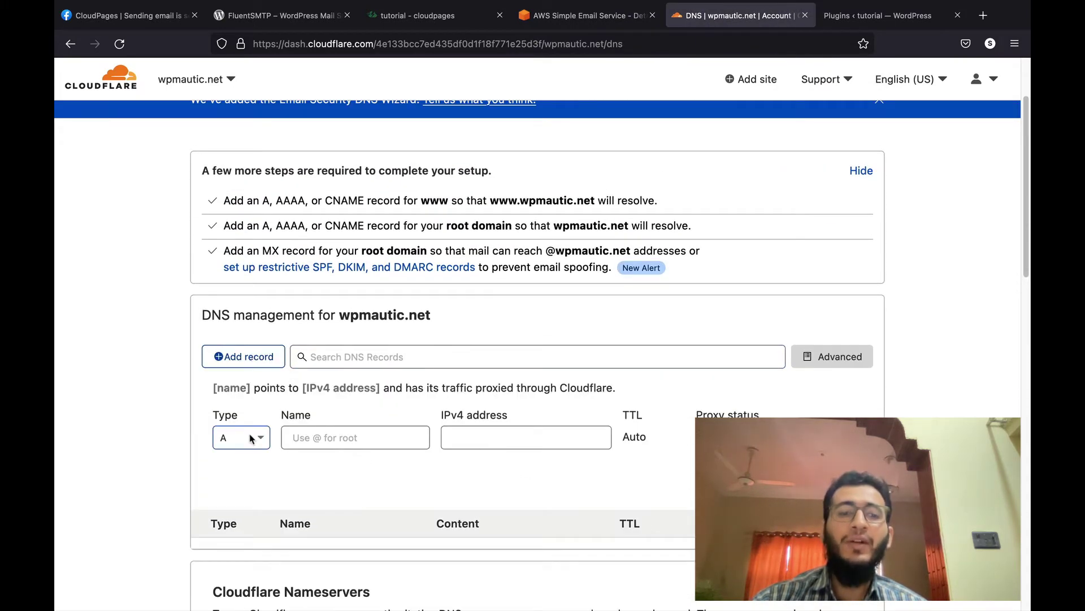
pyautogui.click(594, 20)
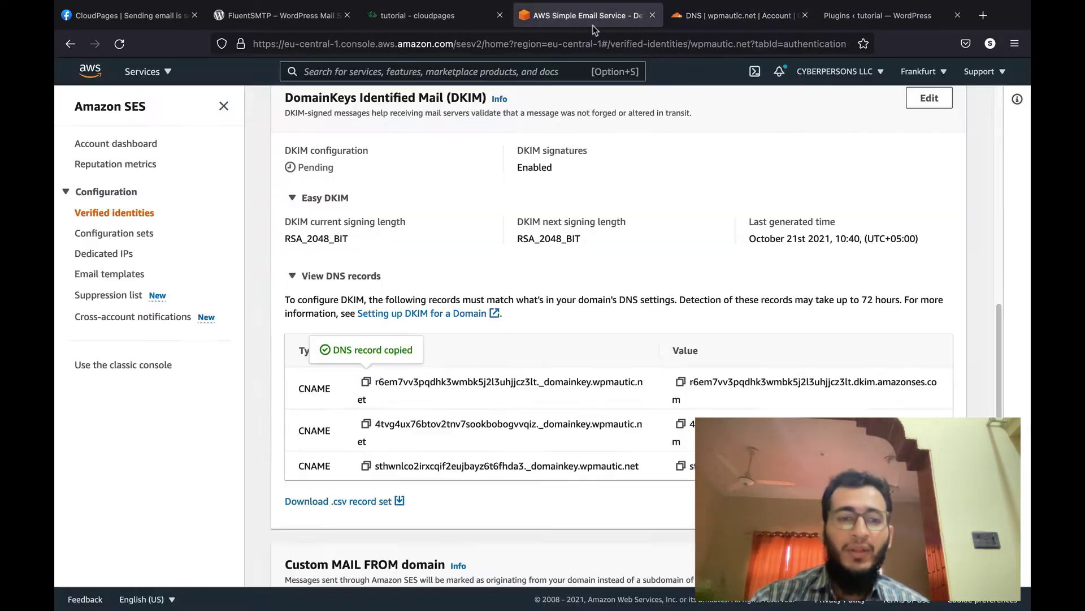
pyautogui.click(719, 19)
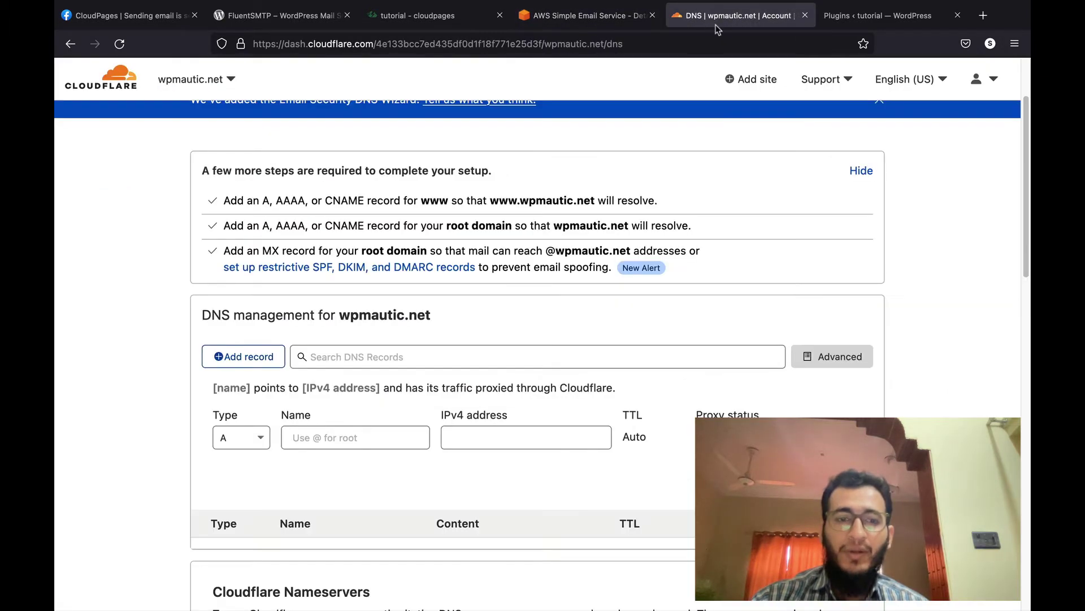
pyautogui.click(241, 437)
pyautogui.write('cnam')
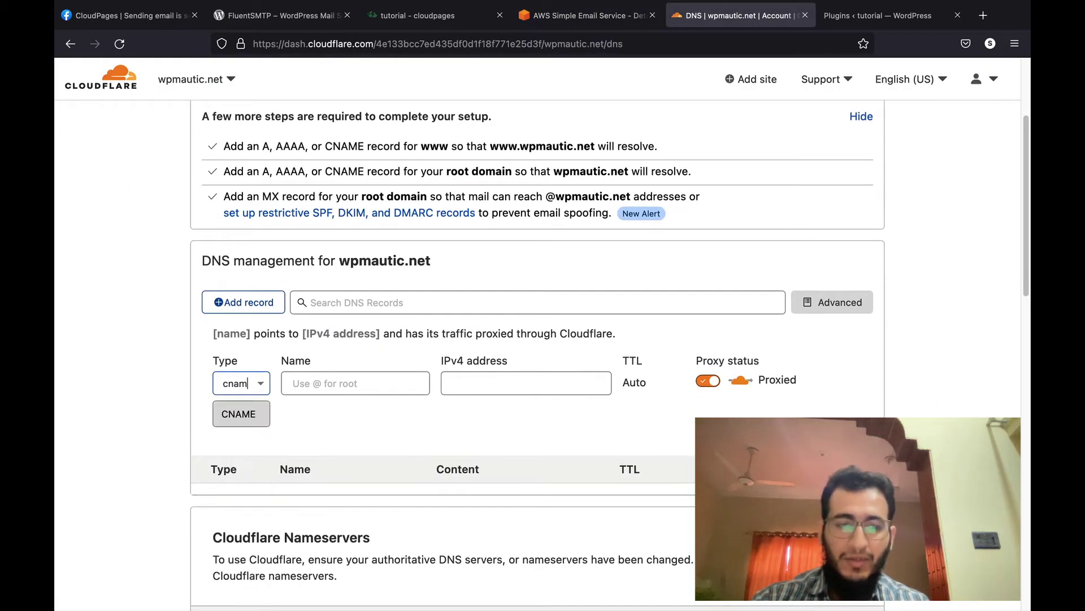
pyautogui.press('Return')
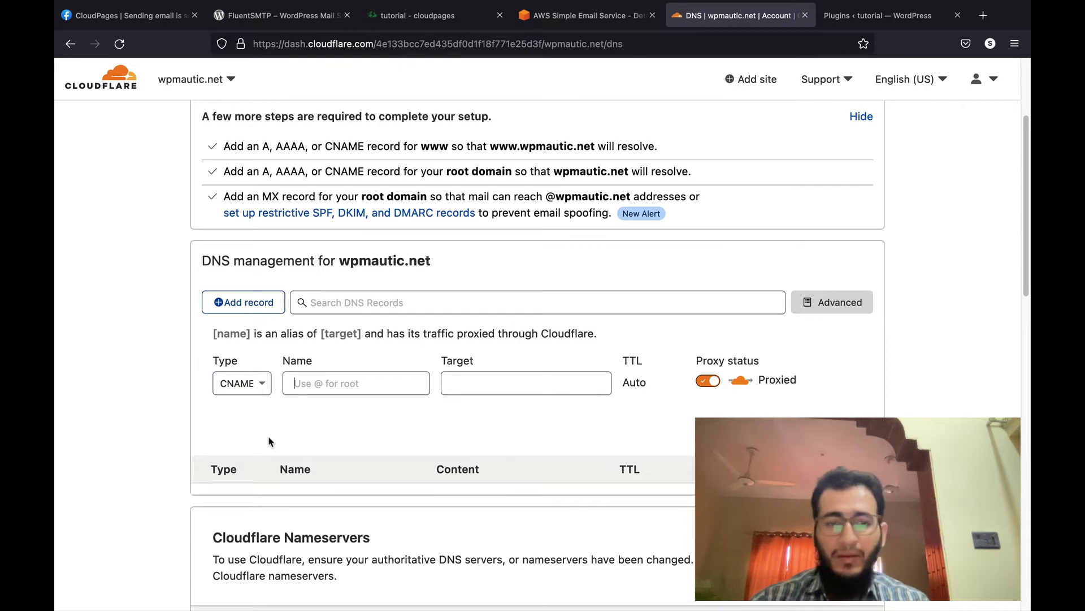
pyautogui.click(309, 383)
pyautogui.press('super+v')
# Step: Paste the first DKIM value from SES as the target and set the record to DNS only
pyautogui.click(592, 23)
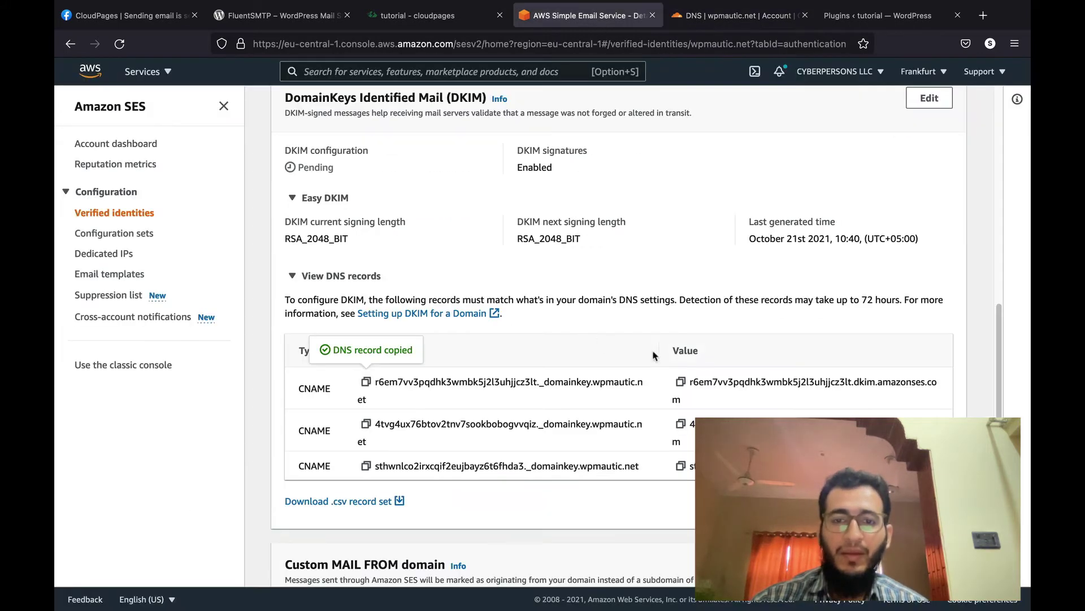
pyautogui.click(681, 381)
pyautogui.click(729, 15)
pyautogui.click(603, 398)
pyautogui.press('super+v')
pyautogui.click(708, 397)
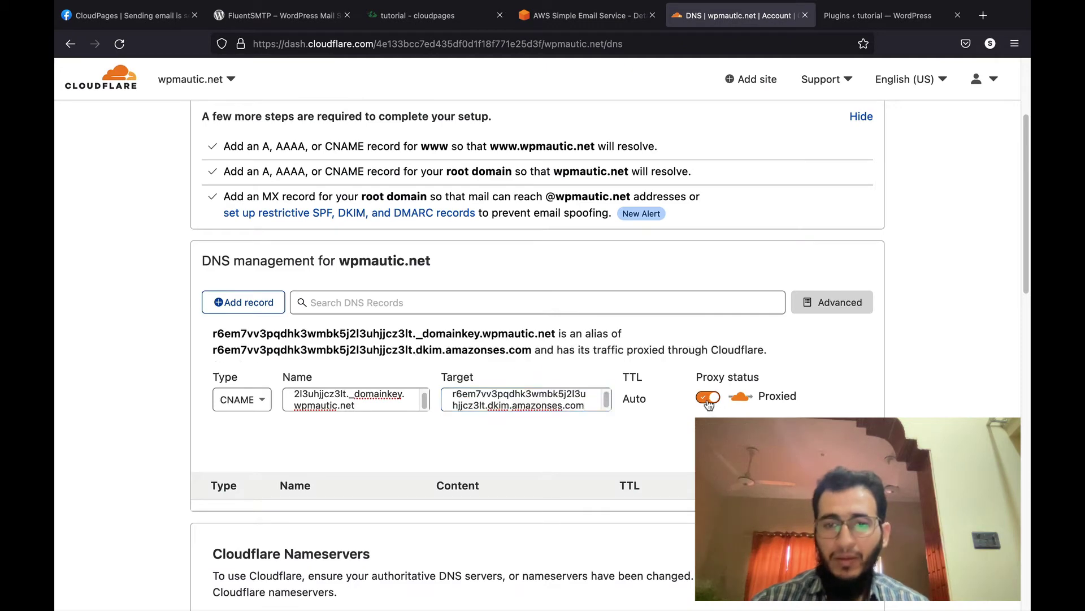
# Step: Copy the second DKIM record name from SES and begin another Cloudflare record
pyautogui.click(592, 22)
pyautogui.click(366, 424)
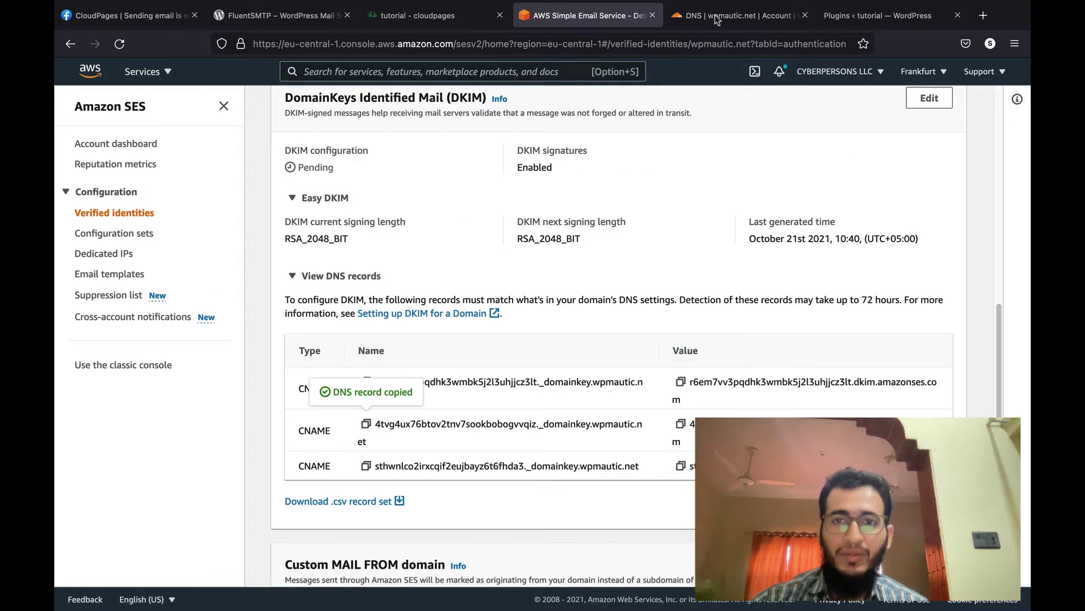
pyautogui.click(729, 15)
pyautogui.click(246, 303)
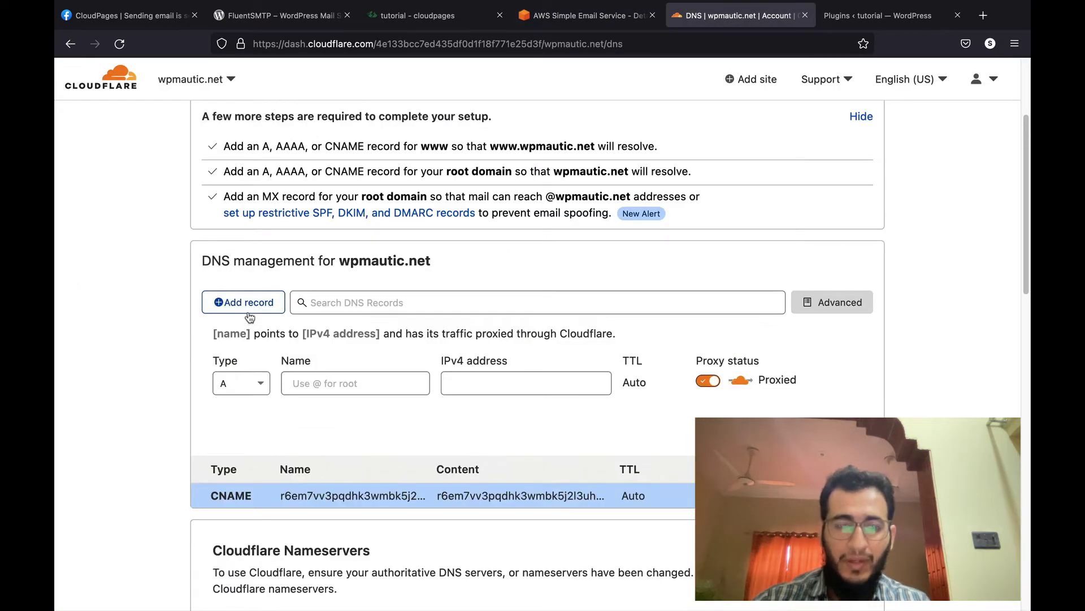
# Step: Fill in the second DKIM CNAME record with its name and amazonses.com target
pyautogui.click(241, 379)
pyautogui.write('cname')
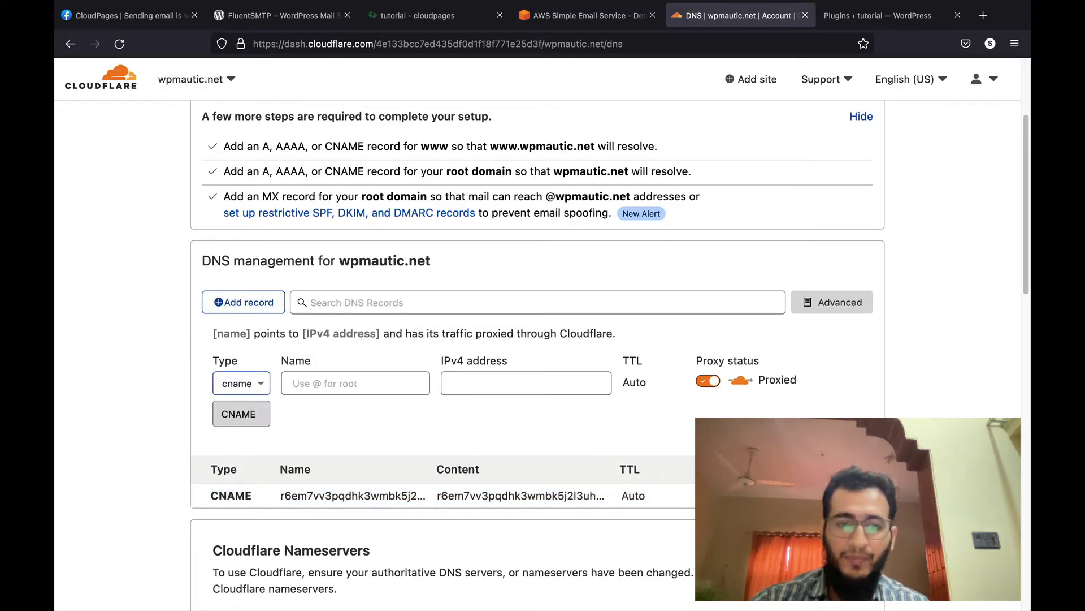
pyautogui.press('Tab')
pyautogui.press('super+v')
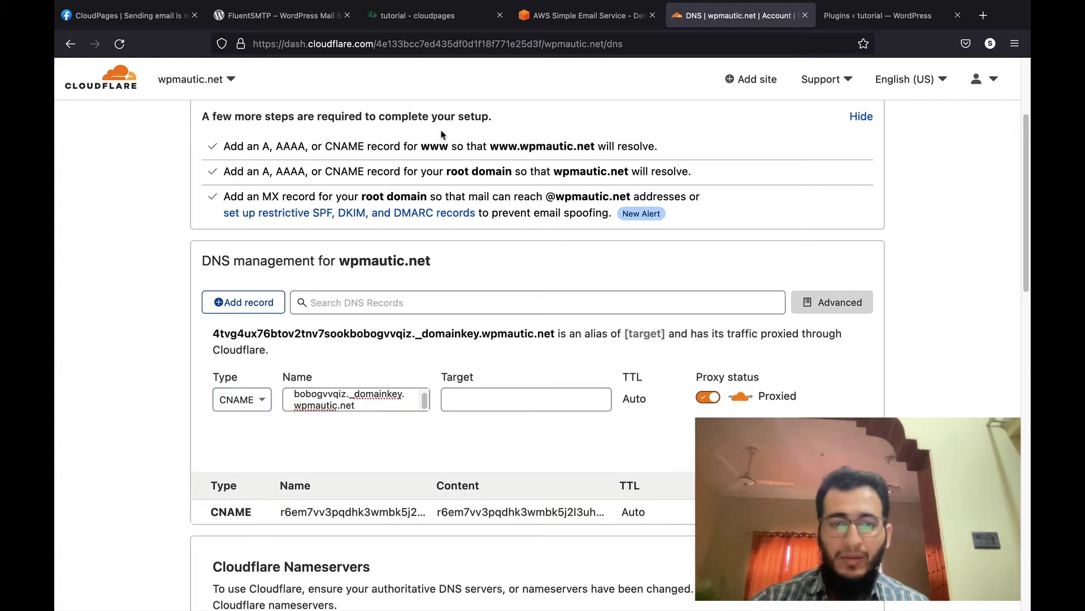
pyautogui.click(571, 15)
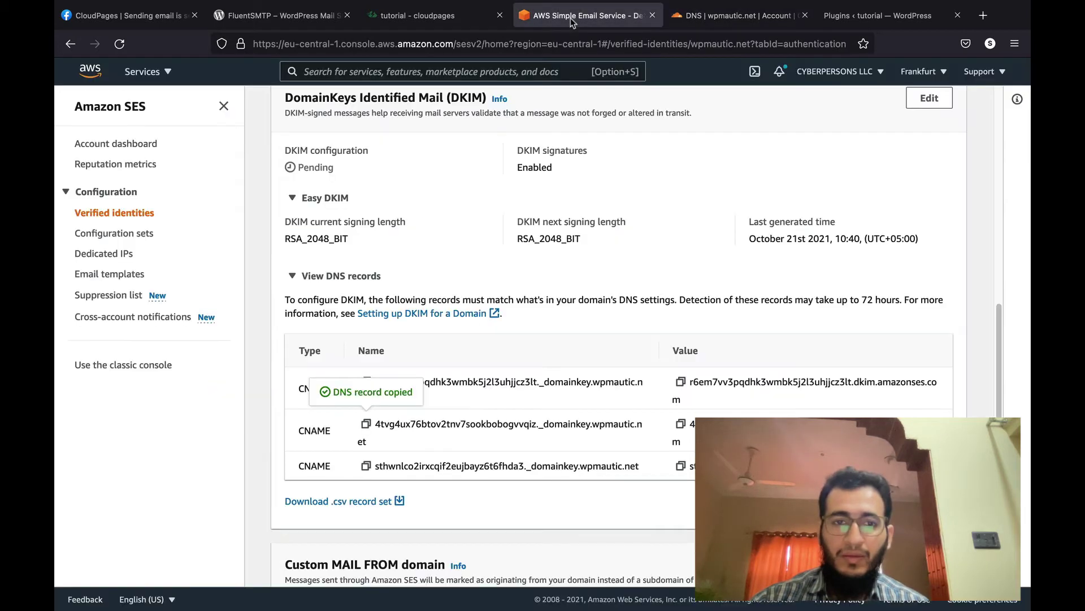
pyautogui.click(680, 424)
pyautogui.click(714, 23)
pyautogui.click(568, 396)
pyautogui.press('super+v')
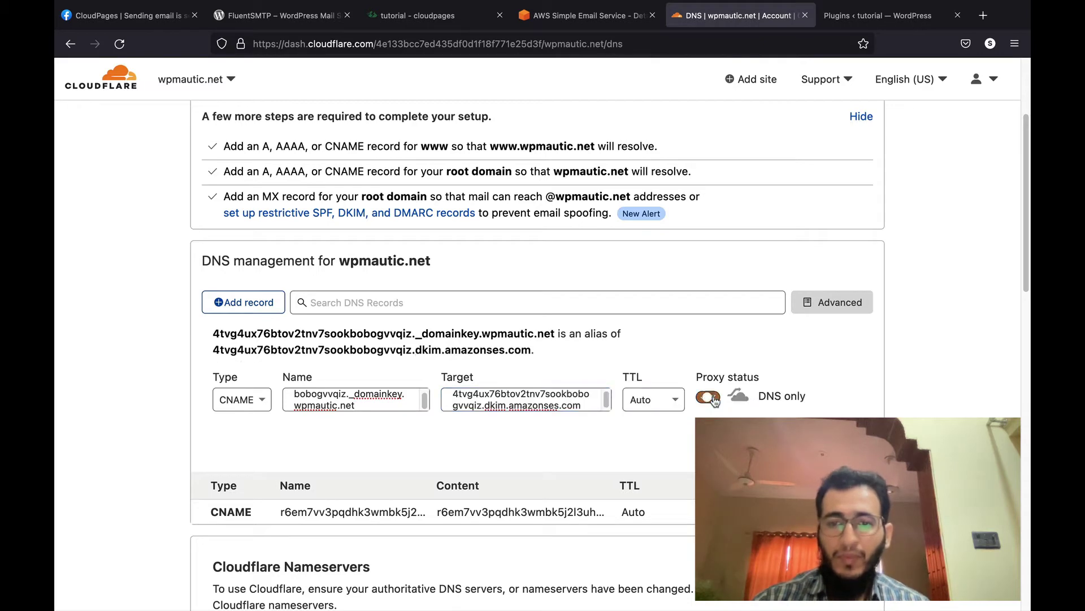
# Step: Copy the third DKIM name and start a new CNAME record using it as the name
pyautogui.click(610, 25)
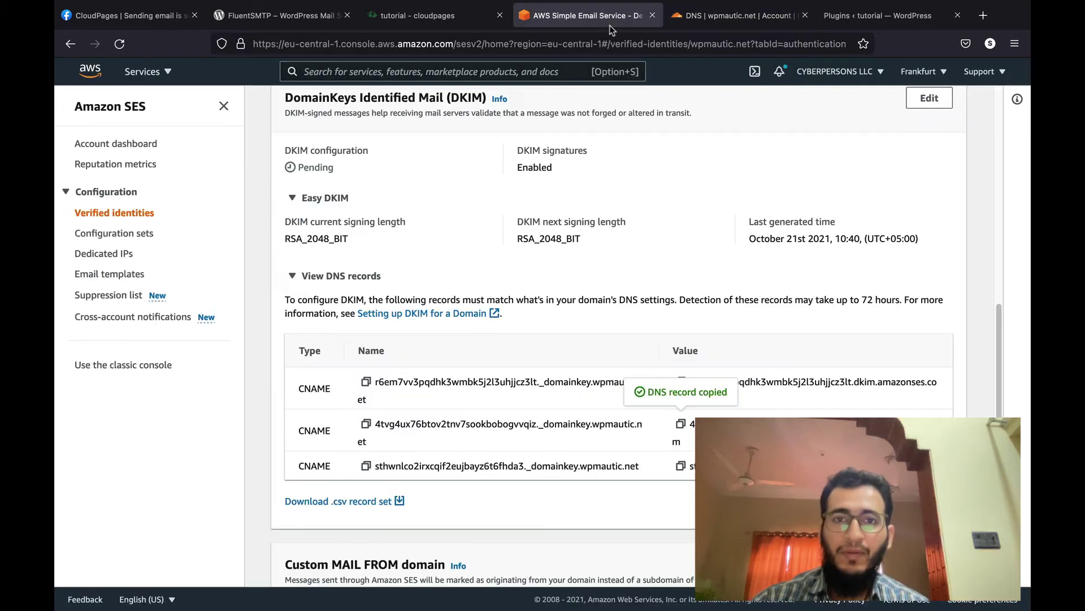
pyautogui.click(366, 465)
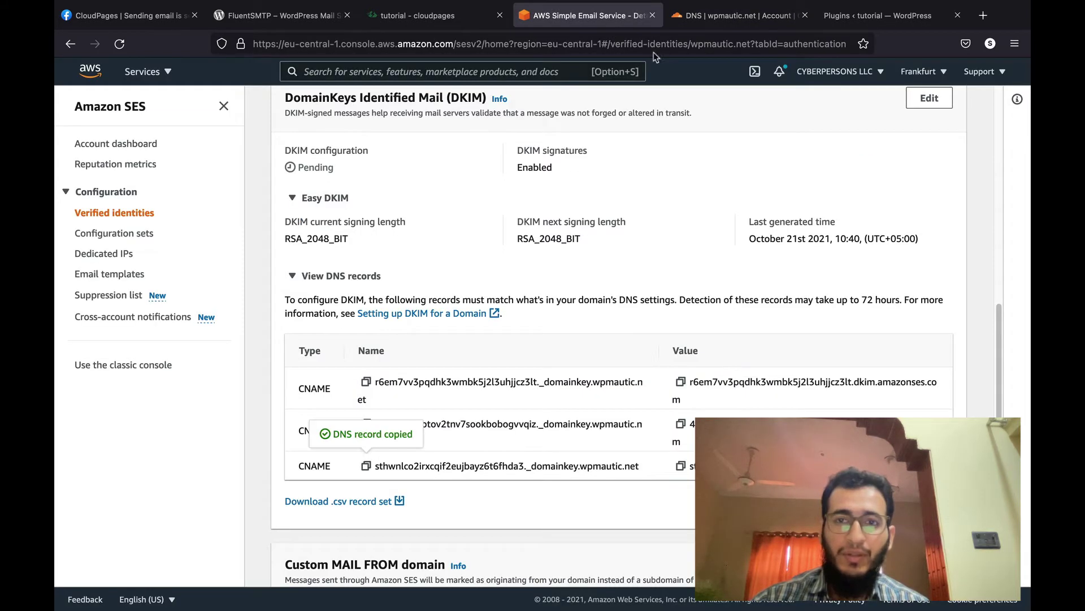
pyautogui.click(735, 15)
pyautogui.click(251, 301)
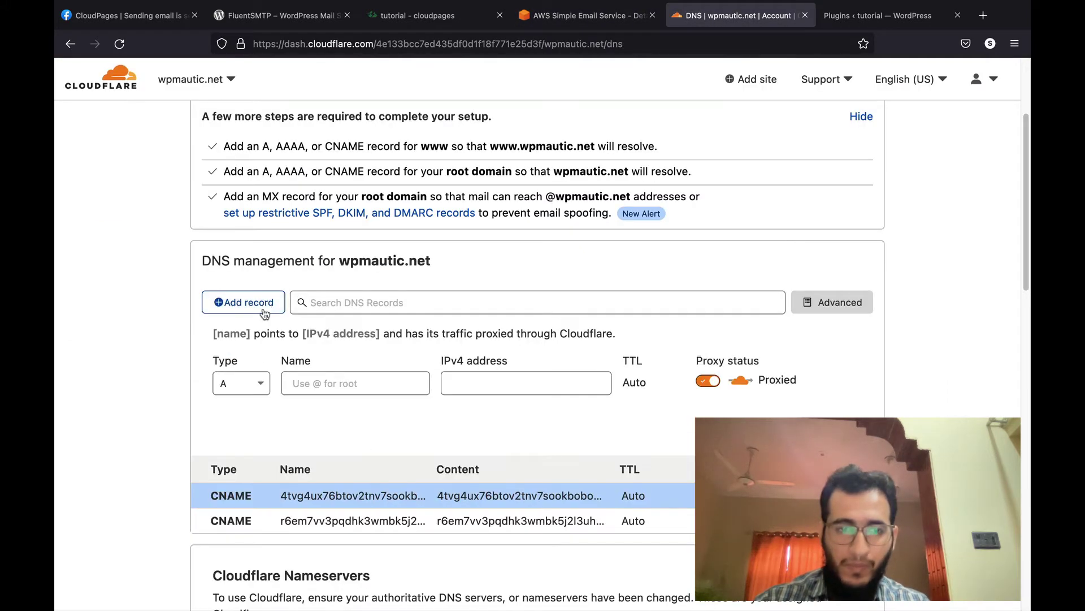
pyautogui.click(240, 389)
pyautogui.write('cname')
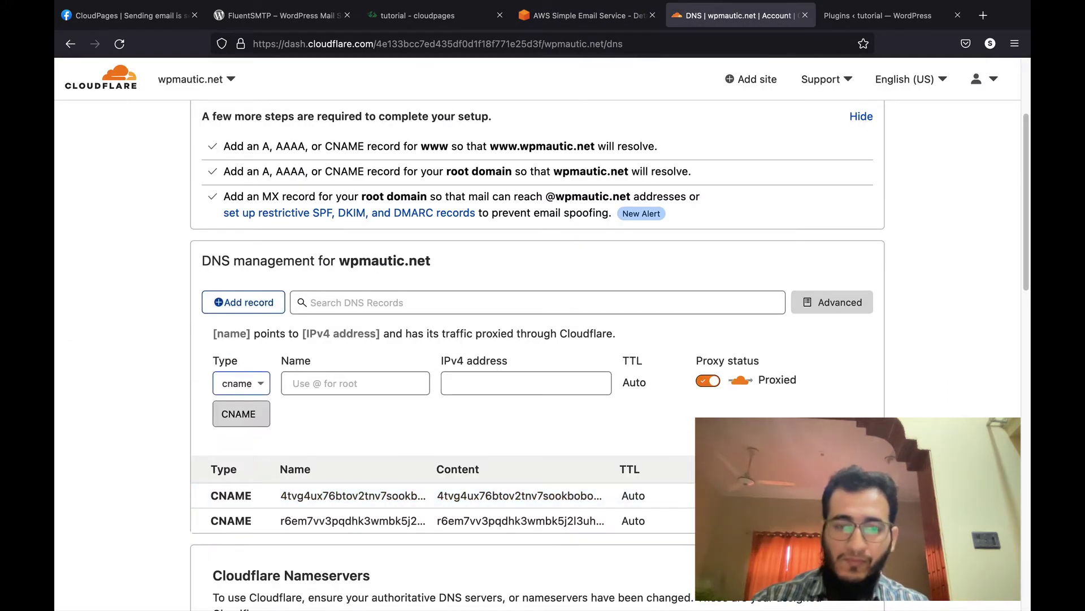
pyautogui.press('Return')
pyautogui.press('super+v')
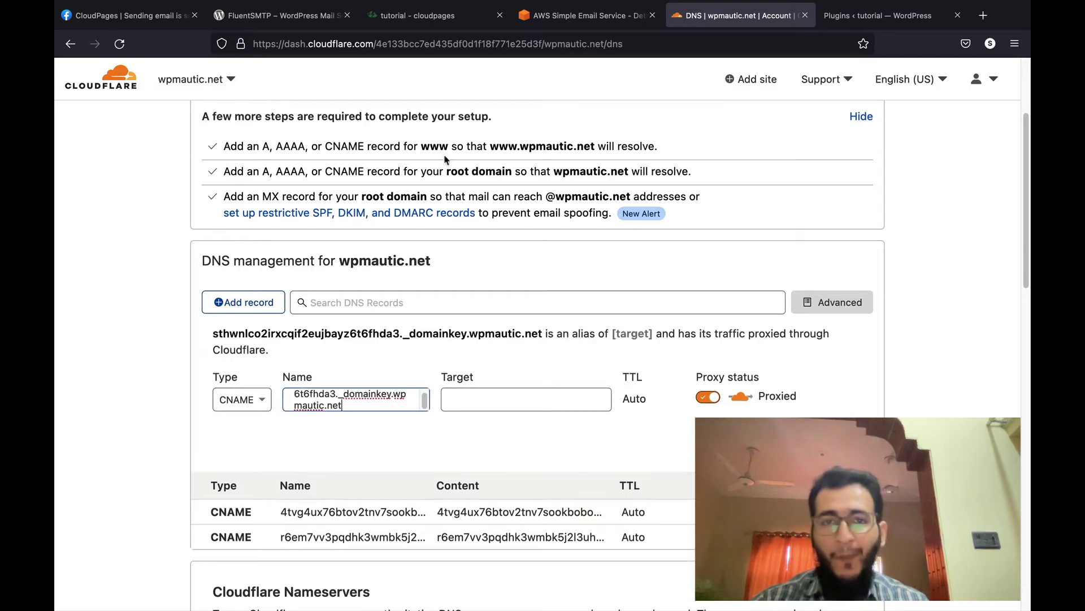
# Step: Paste the third dkim.amazonses.com target, set DNS only, and save the record
pyautogui.click(565, 16)
pyautogui.click(681, 466)
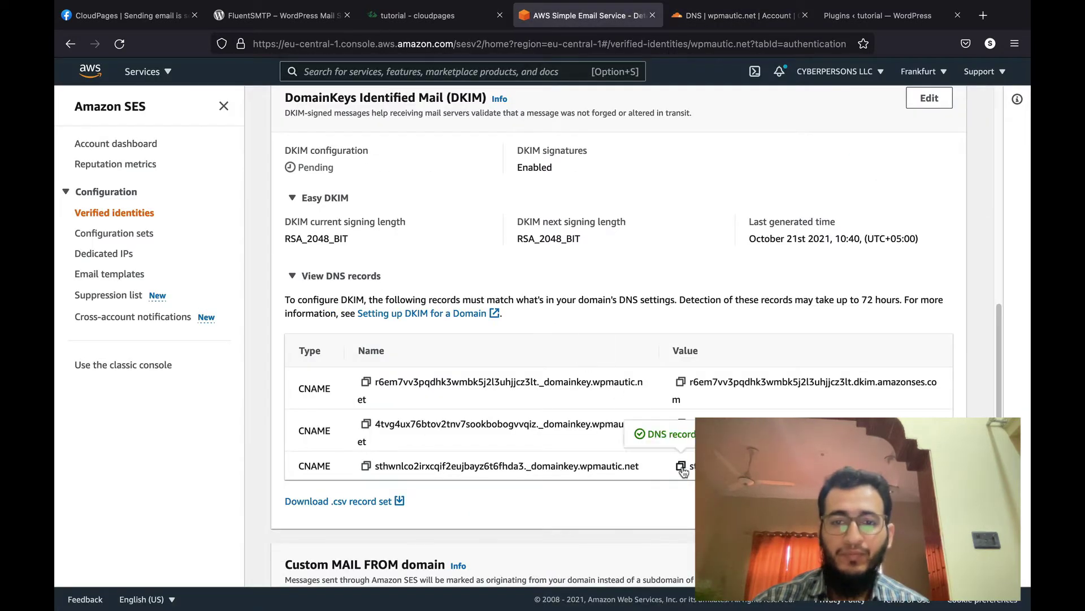
pyautogui.click(711, 22)
pyautogui.click(571, 399)
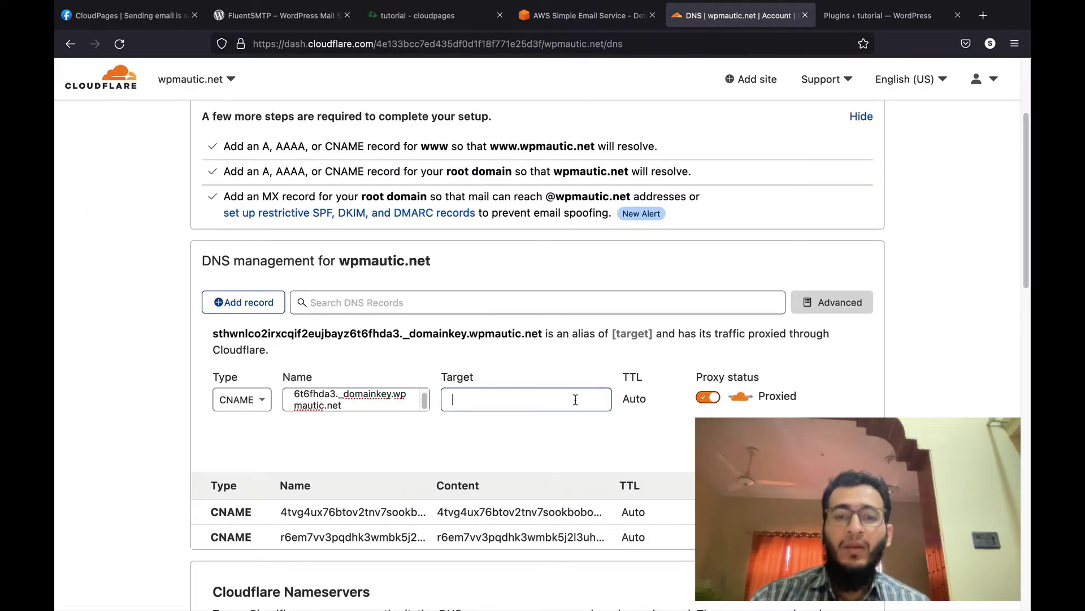
pyautogui.press('super+v')
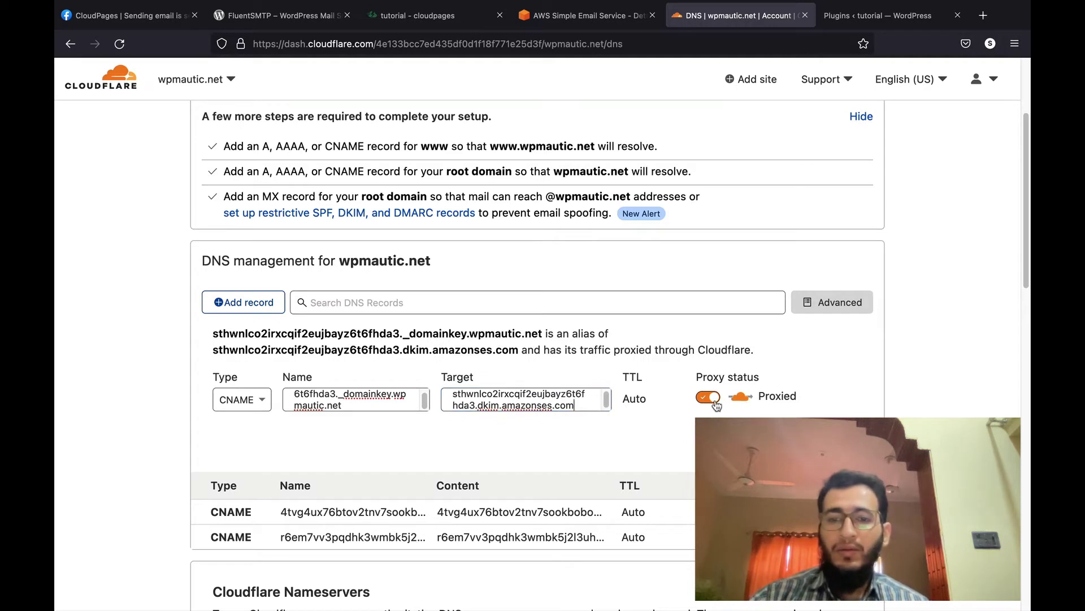
pyautogui.click(708, 397)
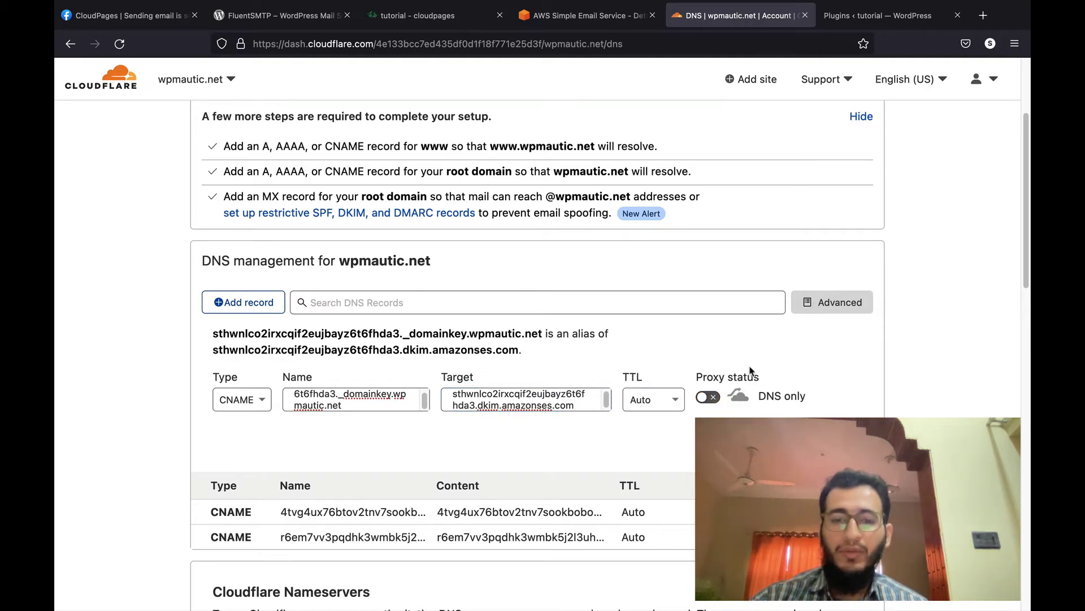
pyautogui.click(850, 447)
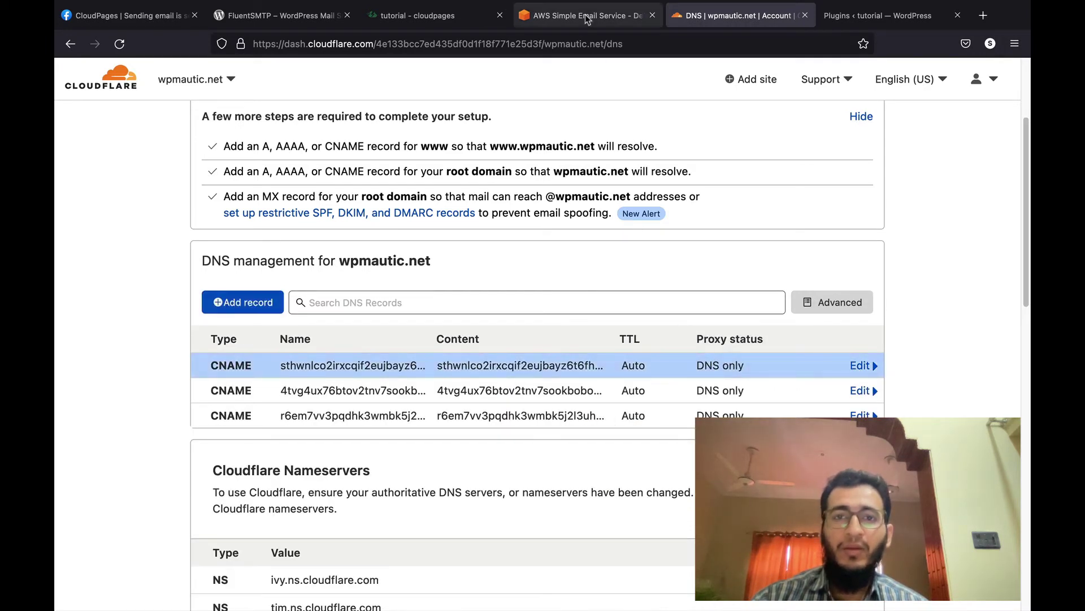
pyautogui.click(574, 17)
pyautogui.scroll(-3, 347, 509)
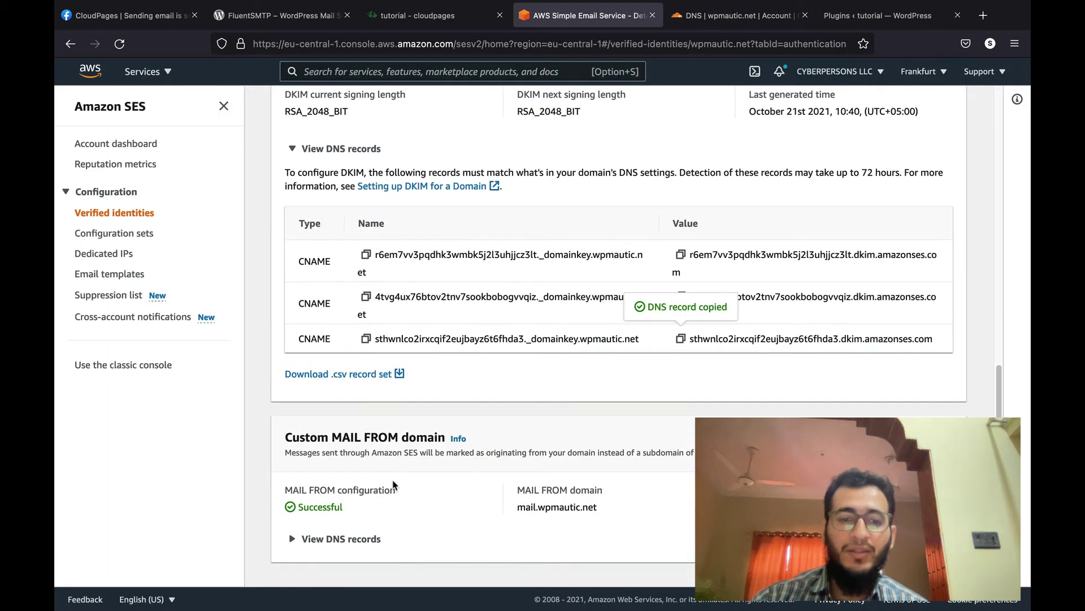
# Step: Copy the MAIL FROM MX name and start an MX record named mail.wpmautic.net
pyautogui.click(337, 536)
pyautogui.scroll(-3, 369, 514)
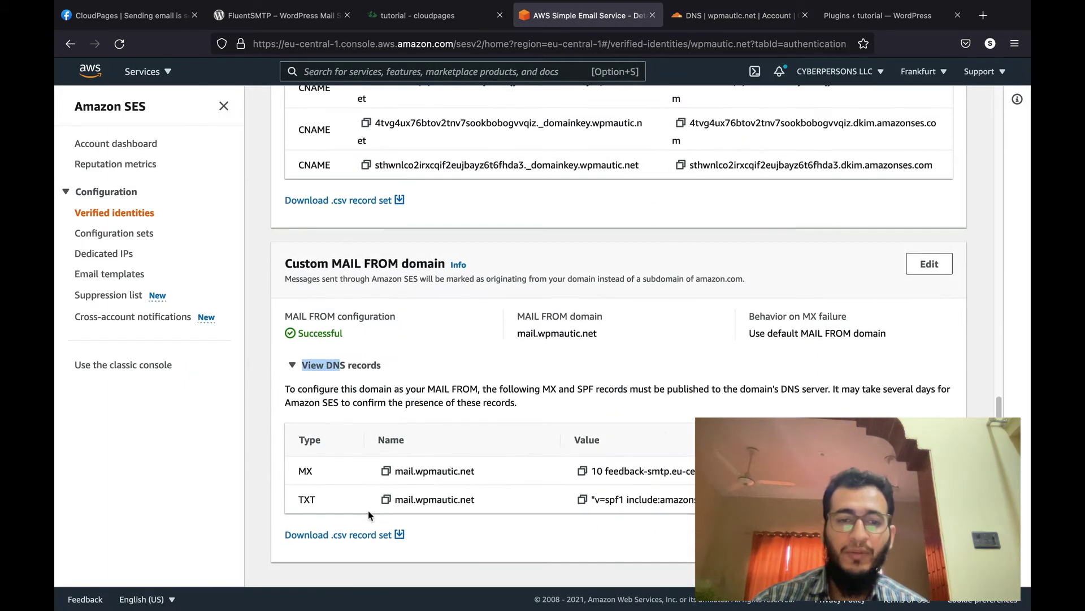
pyautogui.click(386, 471)
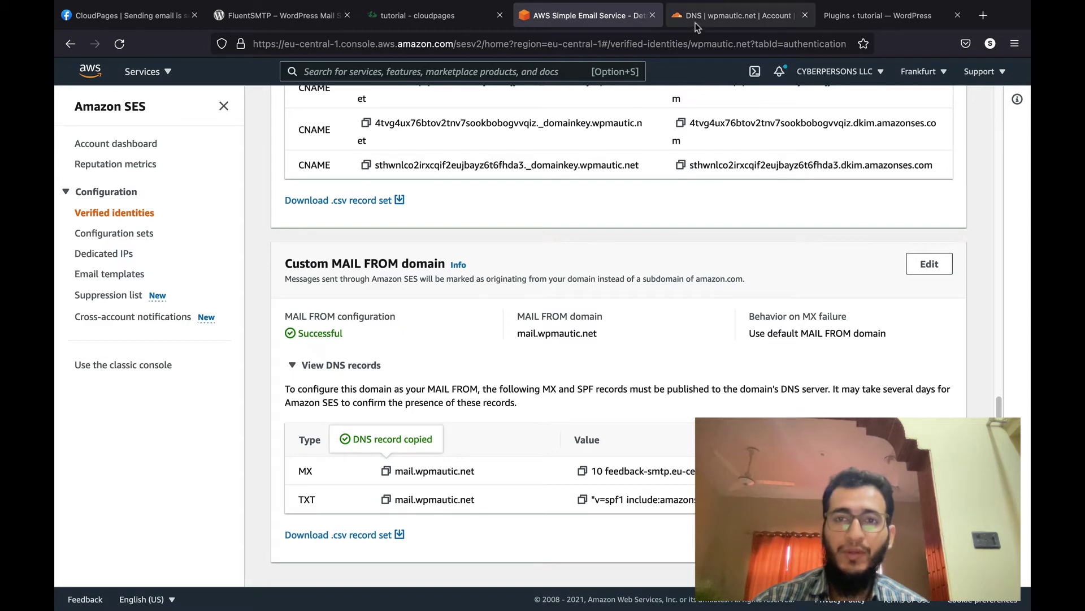
pyautogui.click(696, 23)
pyautogui.click(261, 311)
pyautogui.click(254, 383)
pyautogui.write('mx')
pyautogui.click(244, 410)
pyautogui.click(328, 373)
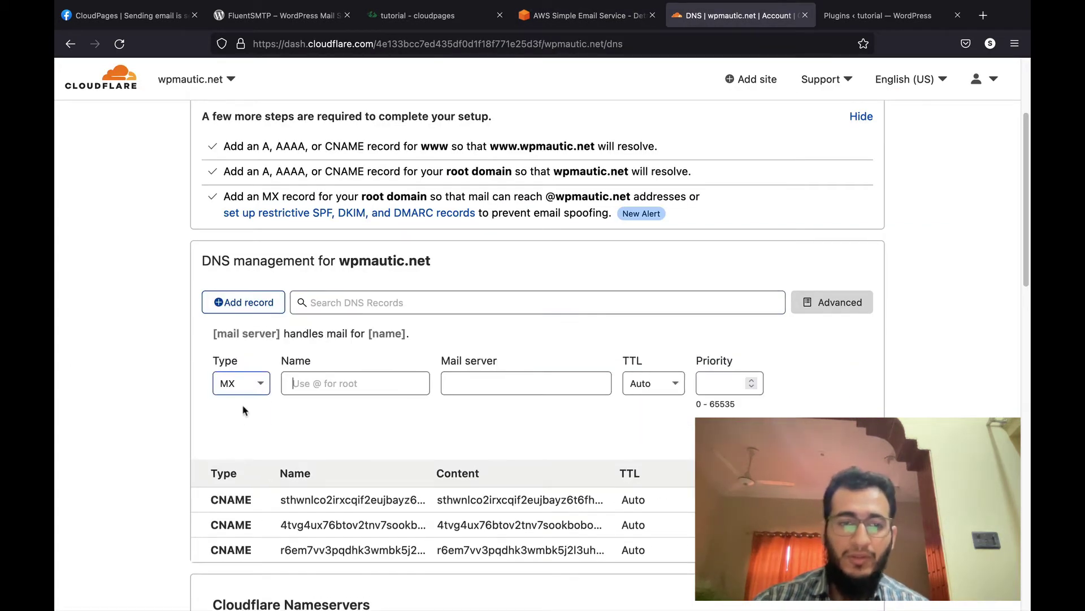
pyautogui.press('super+v')
pyautogui.press('Tab')
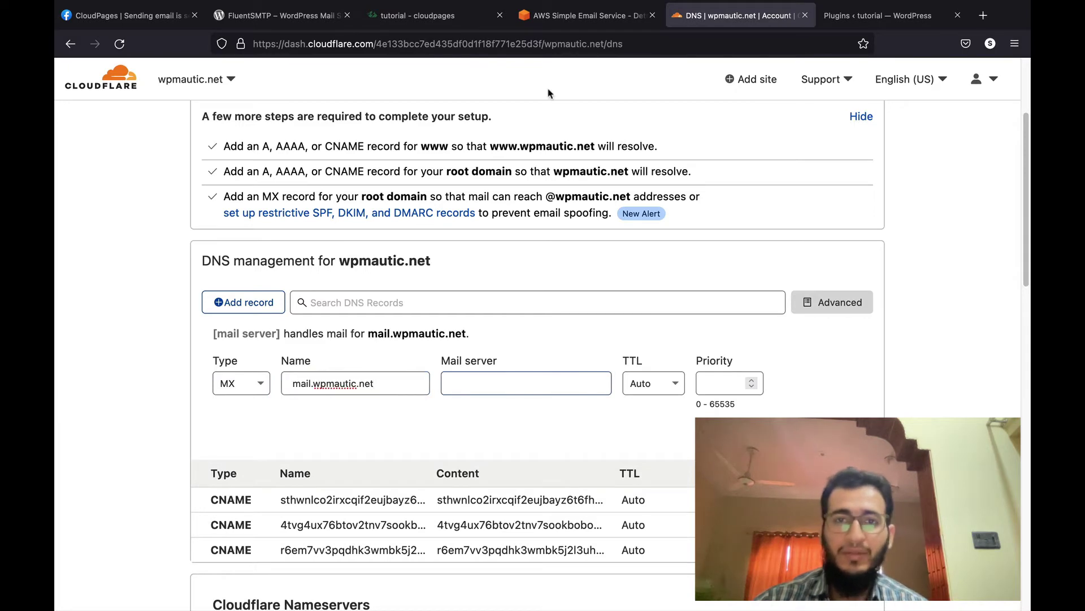
# Step: Copy feedback-smtp.eu-central-1.amazonses.com from SES into the MX mail server field
pyautogui.click(586, 21)
pyautogui.moveTo(604, 471); pyautogui.dragTo(696, 472)
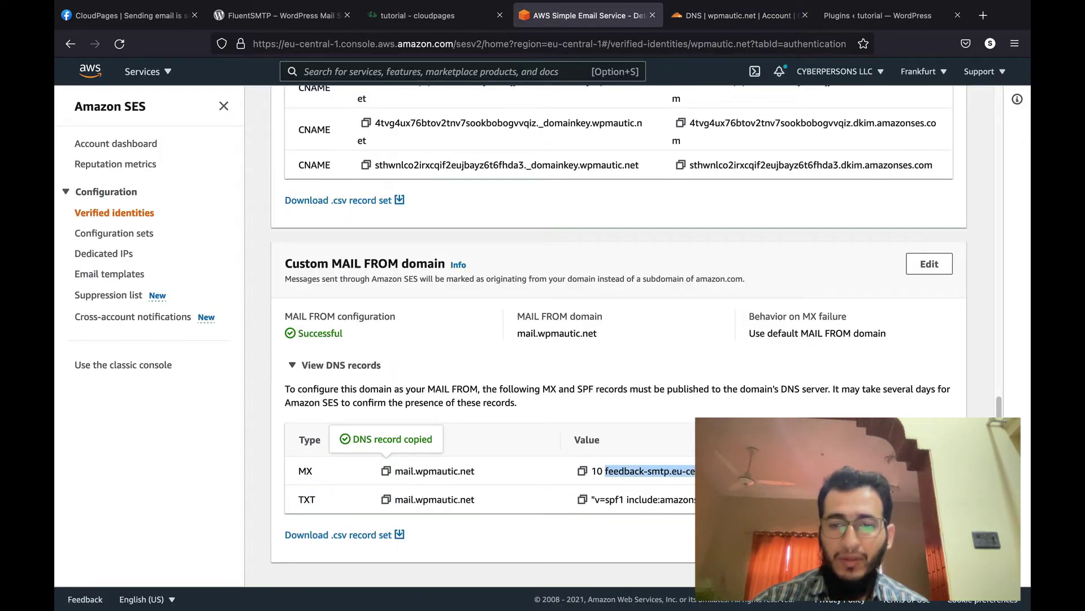
pyautogui.click(594, 473)
pyautogui.moveTo(593, 472); pyautogui.dragTo(604, 472)
pyautogui.moveTo(691, 469); pyautogui.dragTo(691, 469)
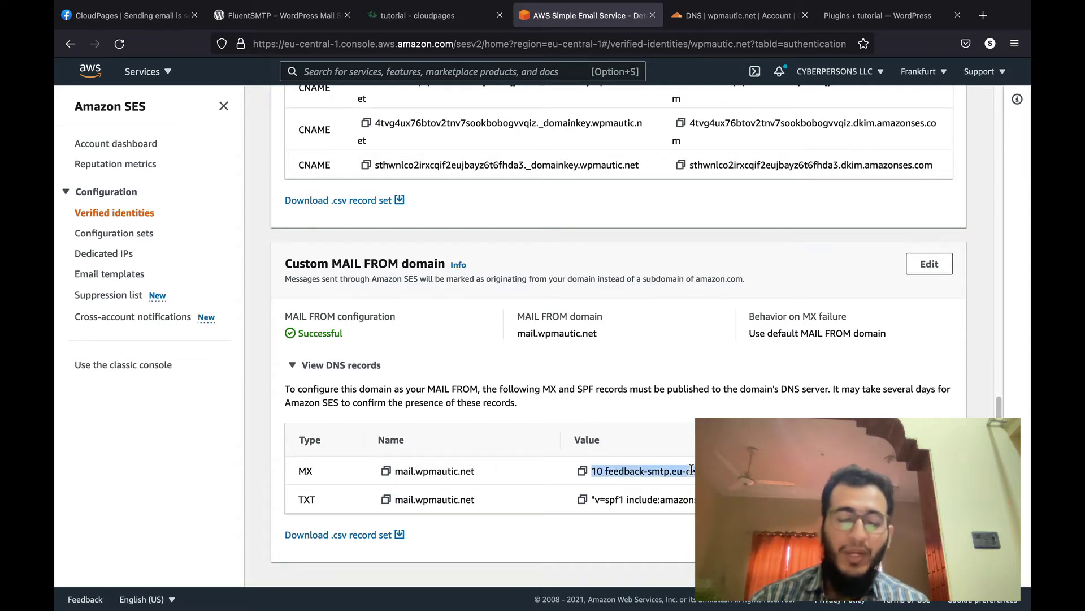
pyautogui.click(686, 470)
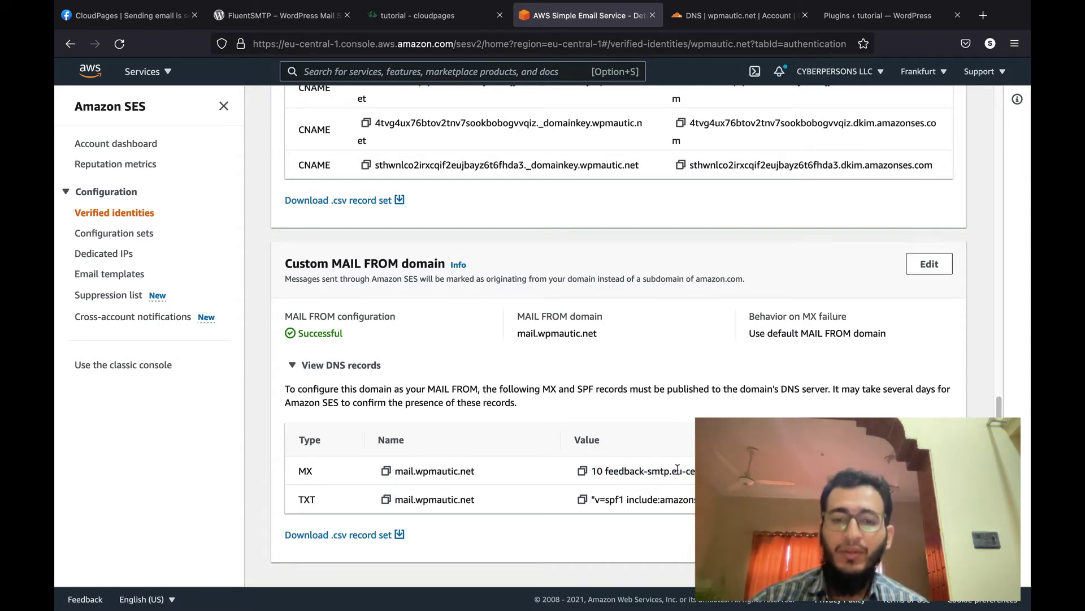
pyautogui.moveTo(605, 471); pyautogui.dragTo(757, 471)
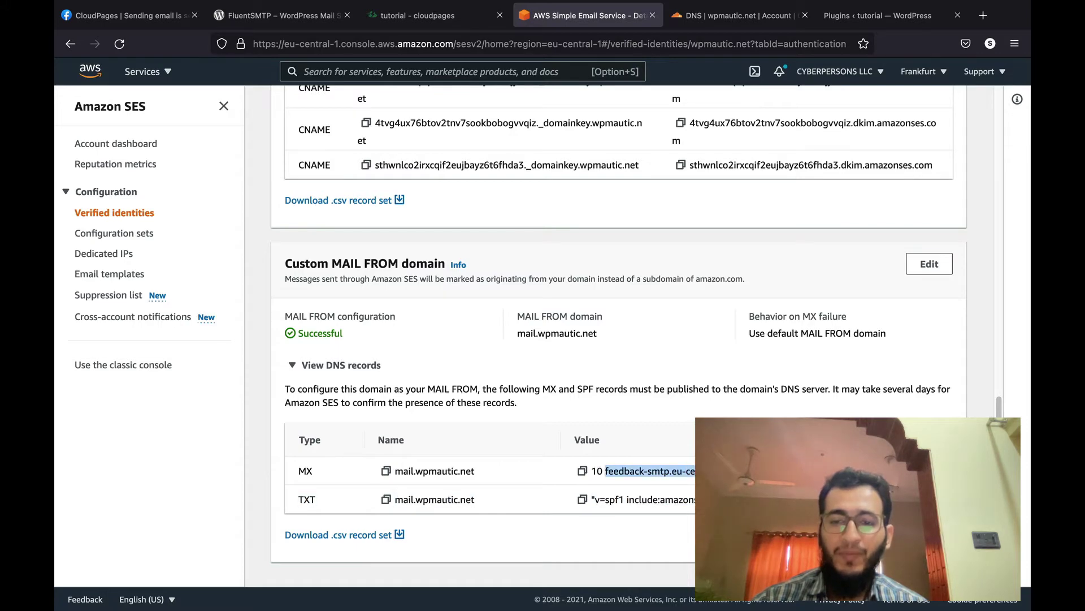
pyautogui.click(724, 26)
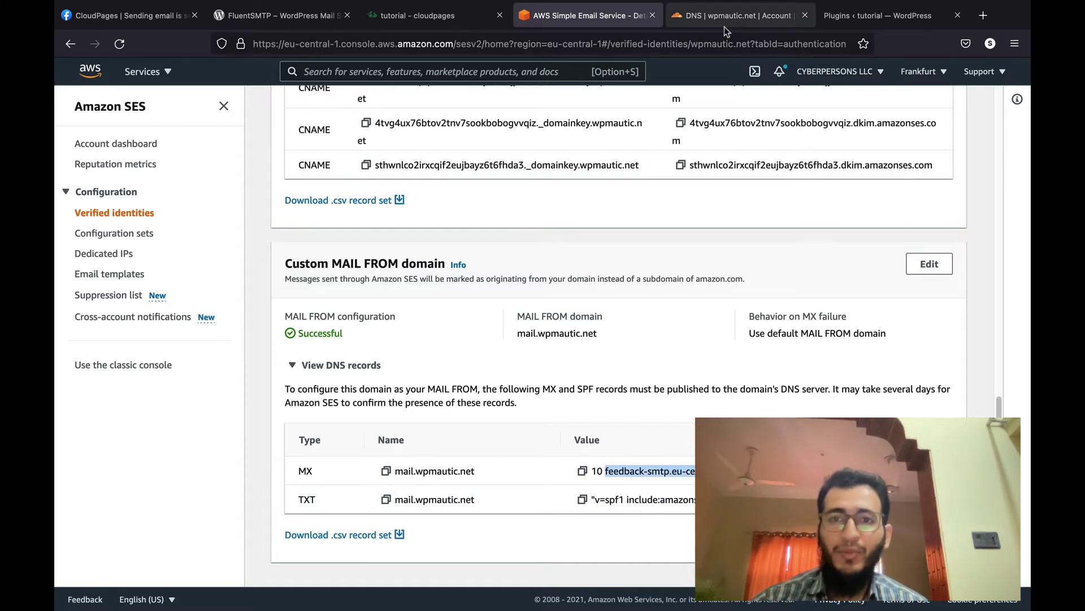
pyautogui.click(477, 387)
pyautogui.hotkey('ctrl', 'v')
# Step: Save the MX record with priority 10, then copy the MAIL FROM TXT record name
pyautogui.click(724, 386)
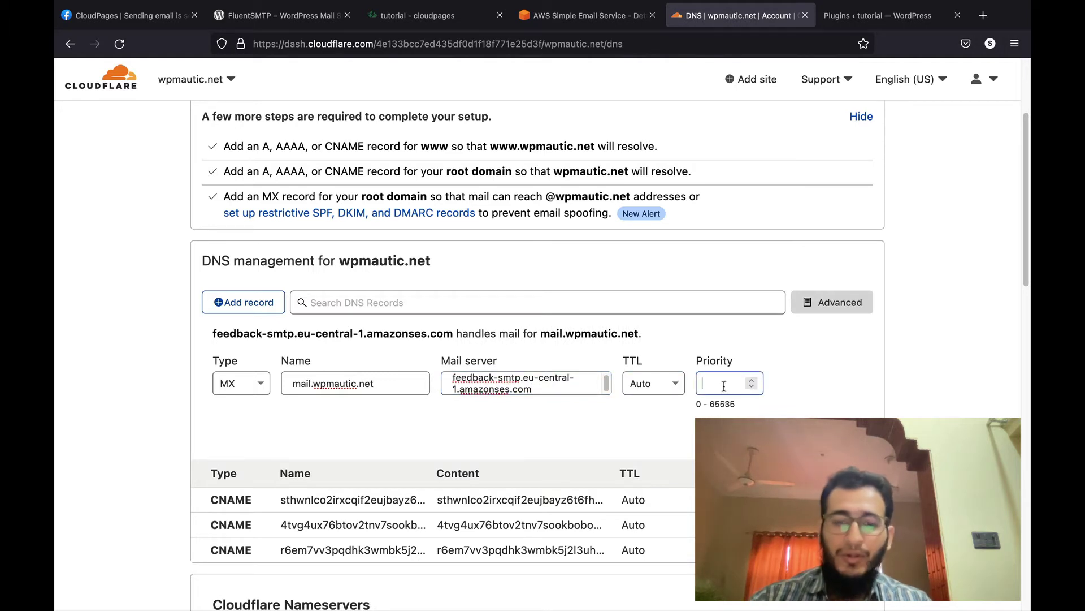
pyautogui.write('10')
pyautogui.press('Return')
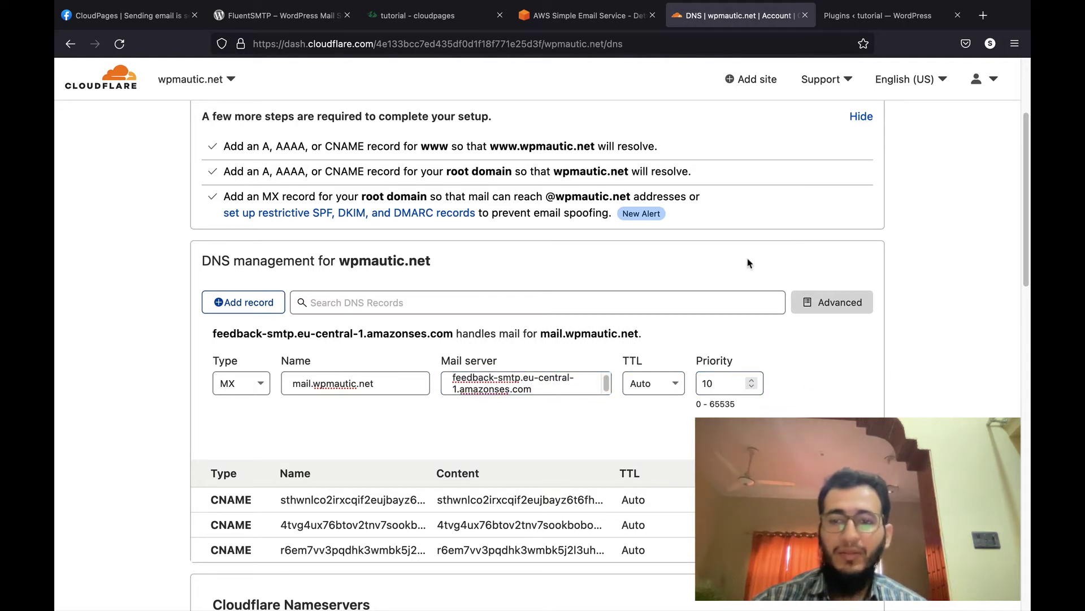
pyautogui.click(561, 50)
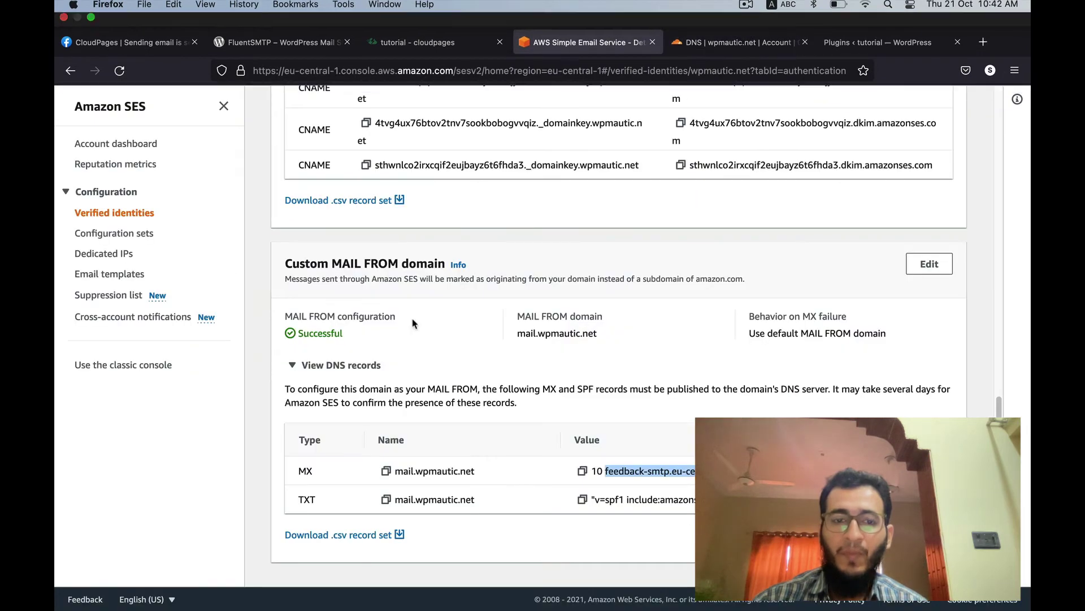
pyautogui.click(386, 501)
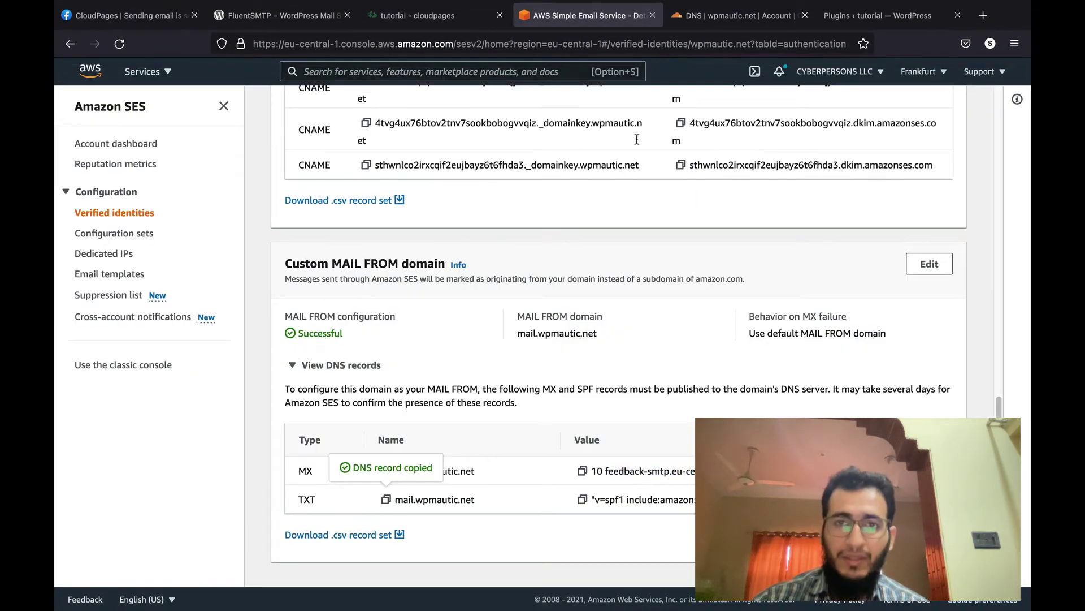
pyautogui.click(715, 22)
# Step: Start a TXT record in Cloudflare named mail.wpmautic.net
pyautogui.click(243, 302)
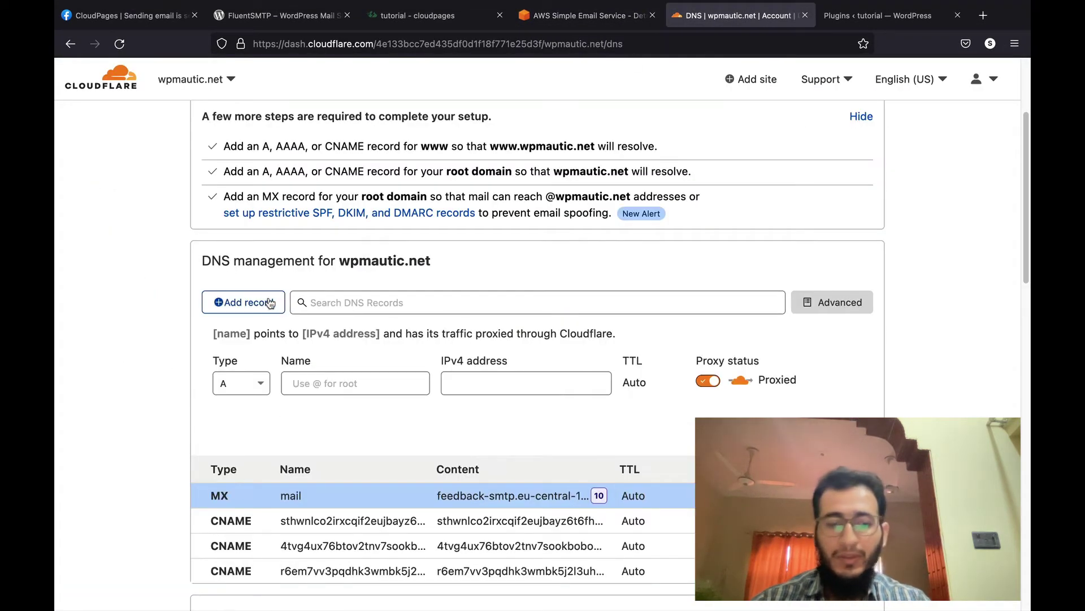
pyautogui.click(241, 383)
pyautogui.write('txt')
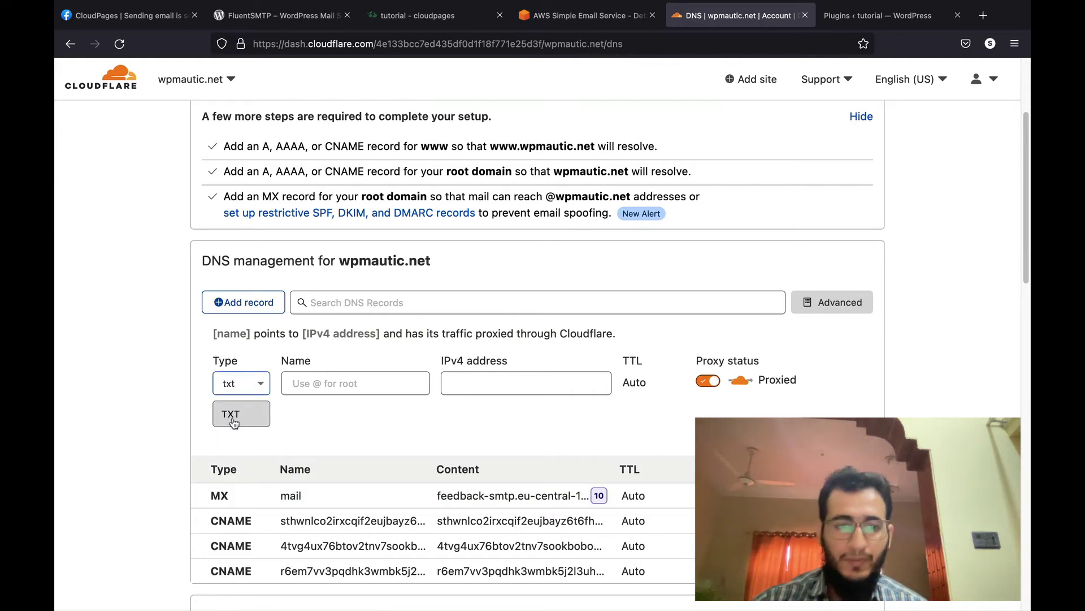
pyautogui.click(235, 416)
pyautogui.click(314, 375)
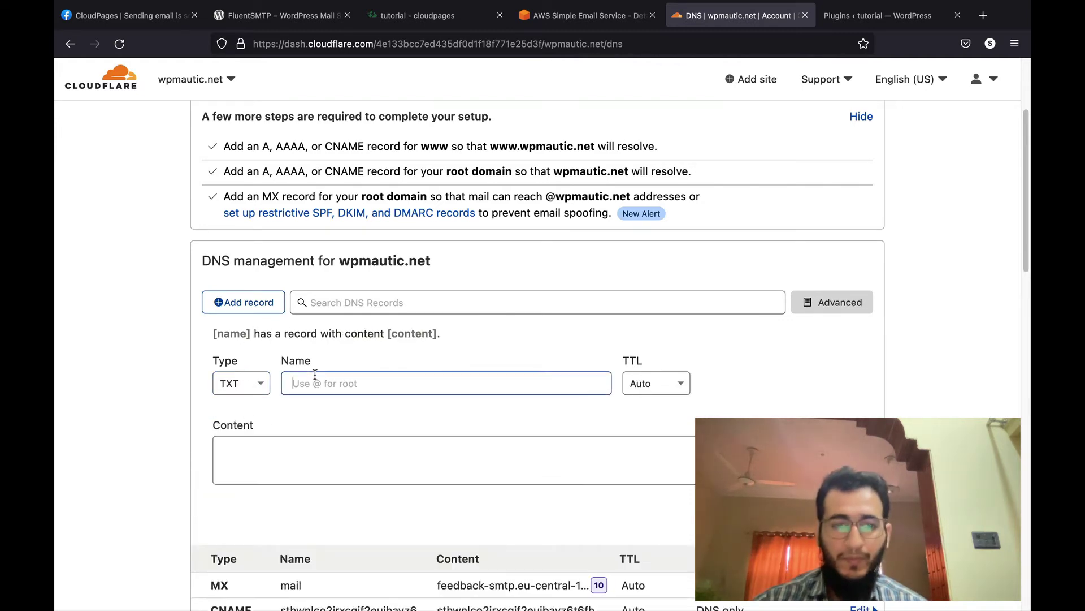
pyautogui.press('super+v')
# Step: Set the TXT content to 'v=spf1 include:amazonses.com ~all' and save it
pyautogui.click(585, 15)
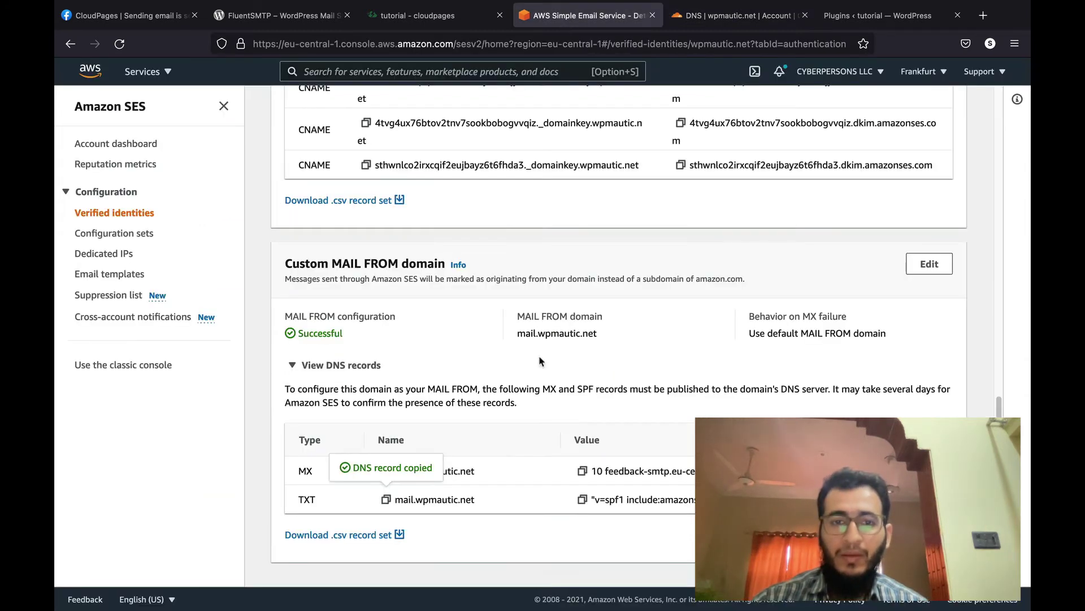
pyautogui.click(582, 499)
pyautogui.click(720, 17)
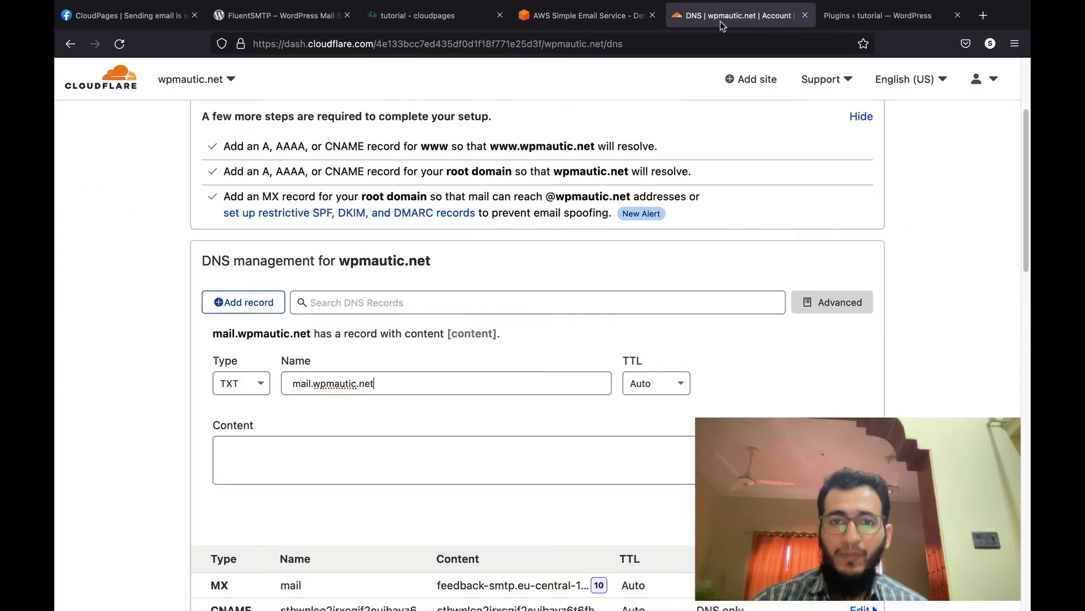
pyautogui.click(491, 451)
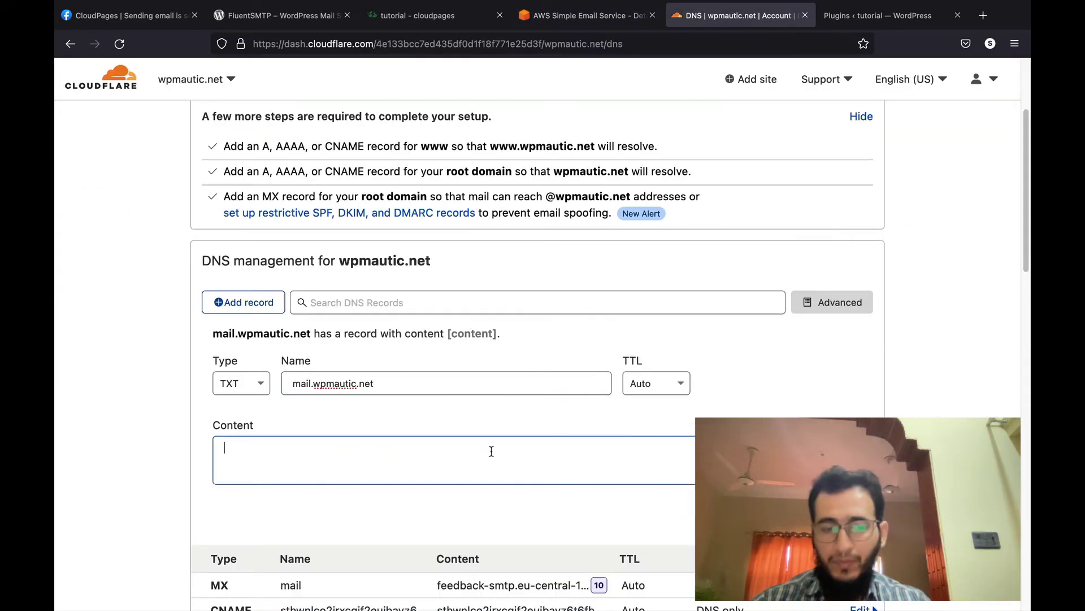
pyautogui.press('super+v')
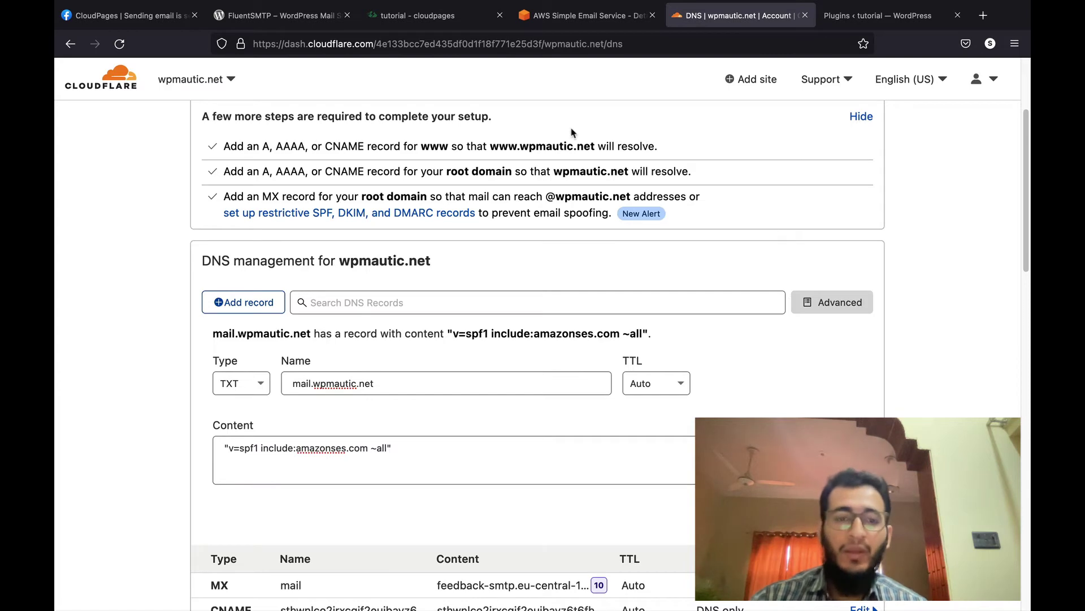
pyautogui.press('Return')
pyautogui.click(588, 50)
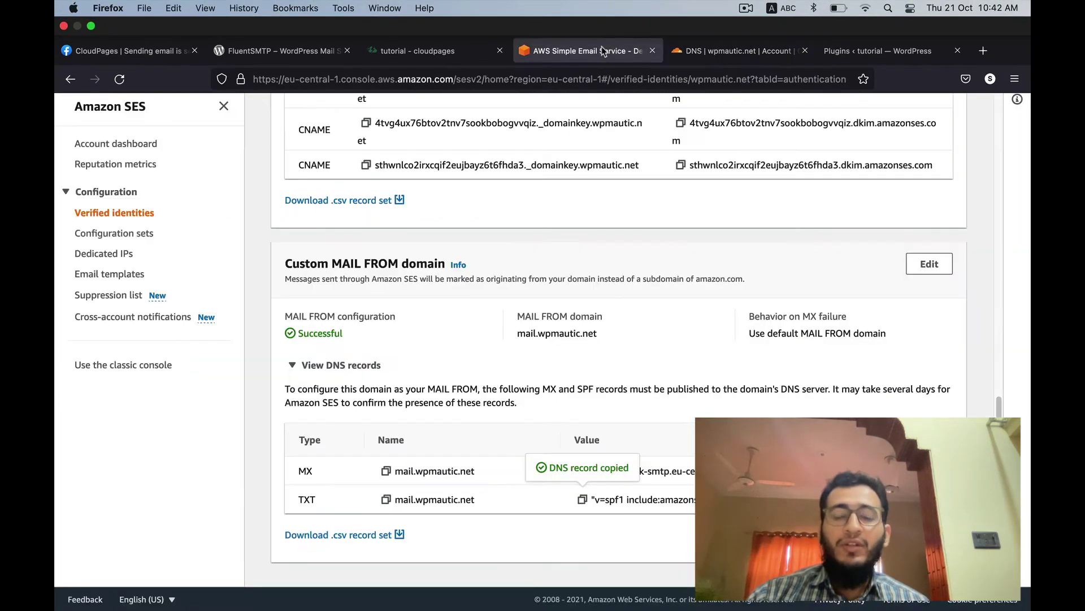
# Step: Check wpmautic.net's verified, DKIM and MAIL FROM status, then return to the CloudPages tab
pyautogui.click(108, 218)
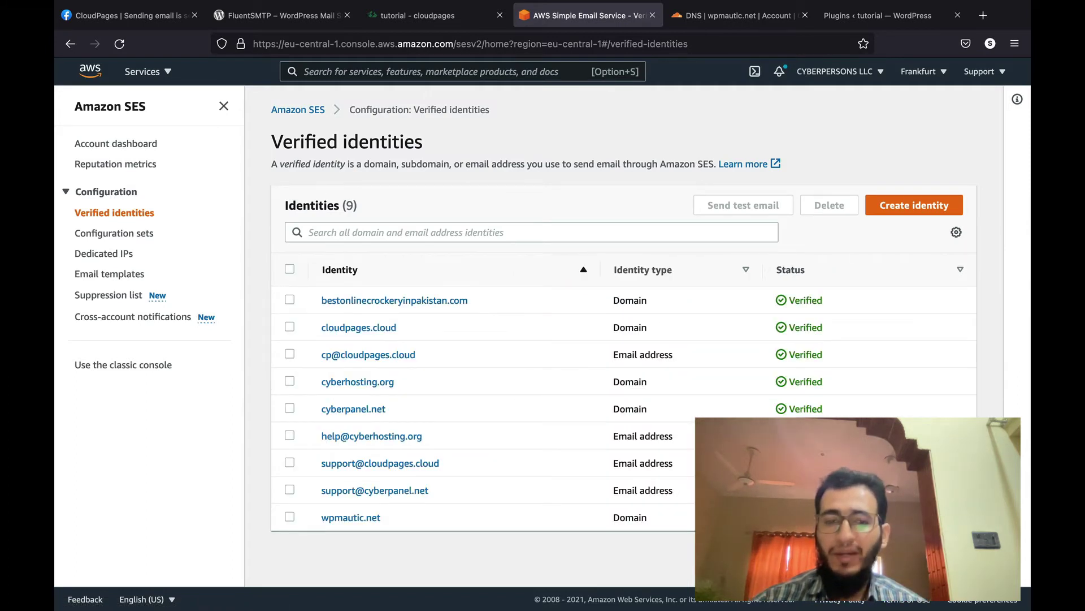
pyautogui.click(379, 516)
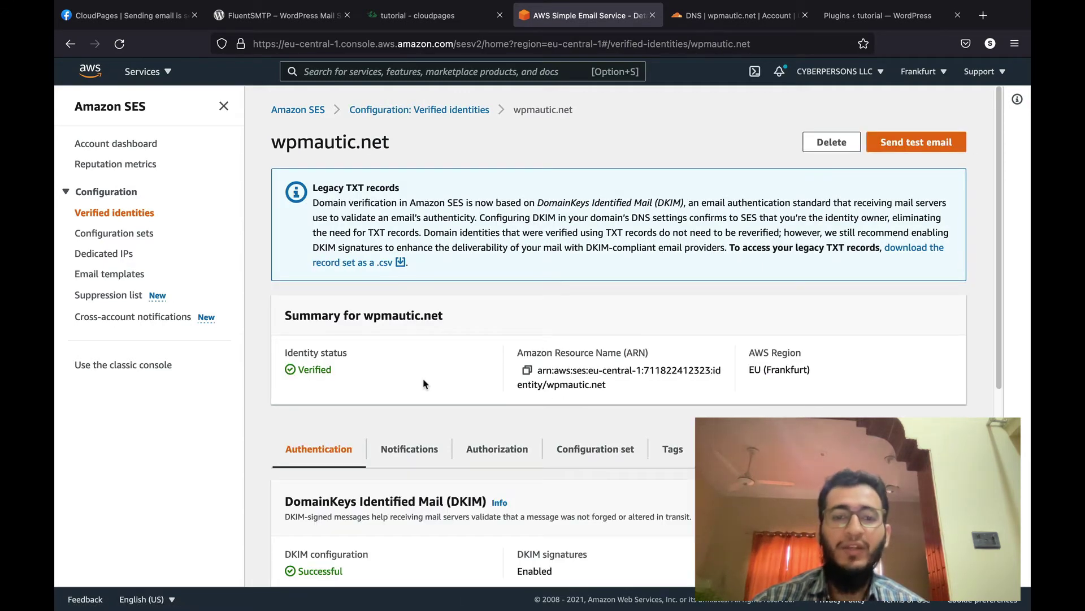
pyautogui.scroll(-5, 424, 383)
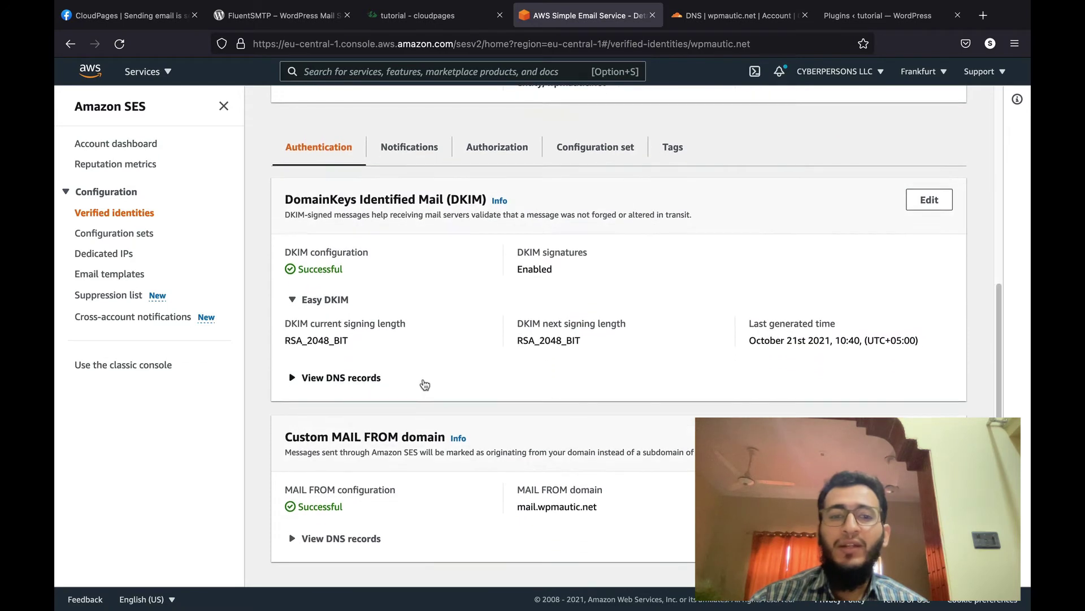
pyautogui.scroll(1, 424, 385)
pyautogui.scroll(5, 424, 384)
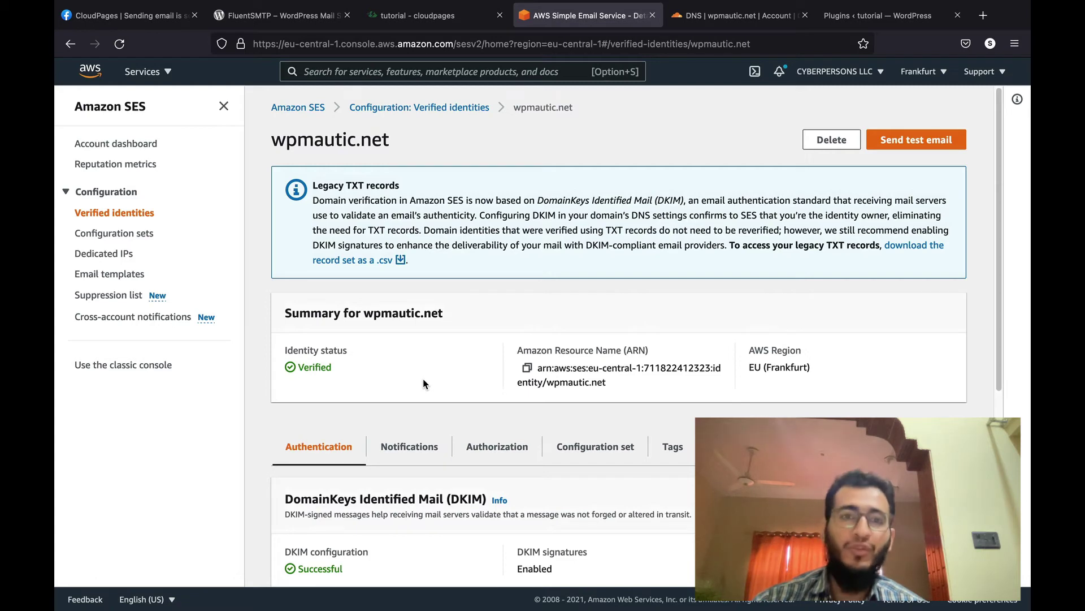
pyautogui.click(408, 20)
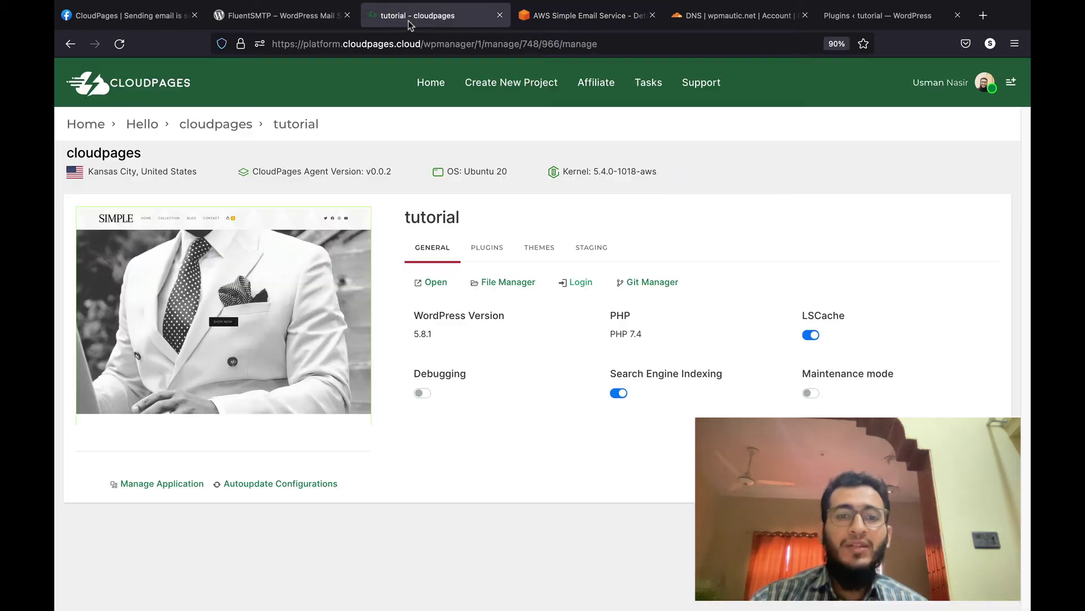
# Step: Log in to the tutorial site's WordPress admin and go to the Add New Plugins page
pyautogui.click(572, 289)
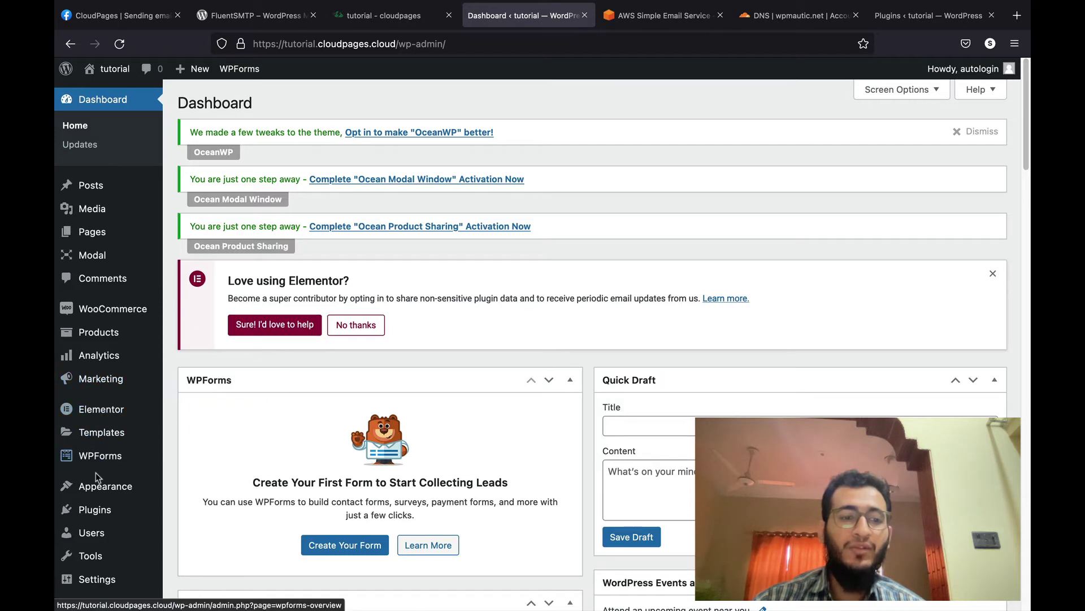
pyautogui.moveTo(90, 509)
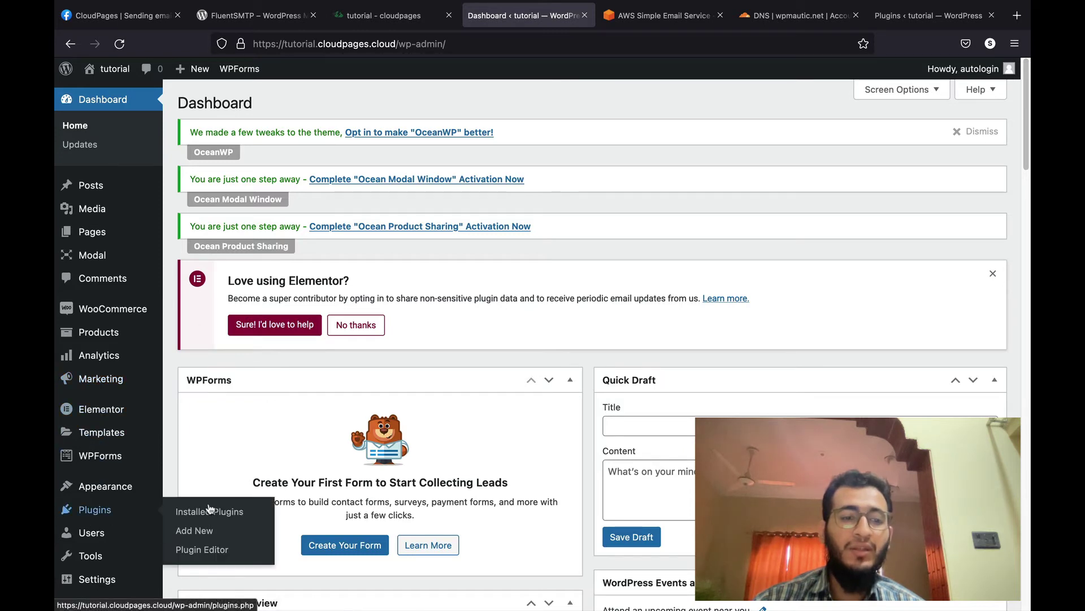
pyautogui.click(202, 538)
# Step: Search the plugin directory for FluentSMTP, install it, and activate it
pyautogui.hotkey('ctrl', 'pageup')
pyautogui.hotkey('ctrl', 'pageup')
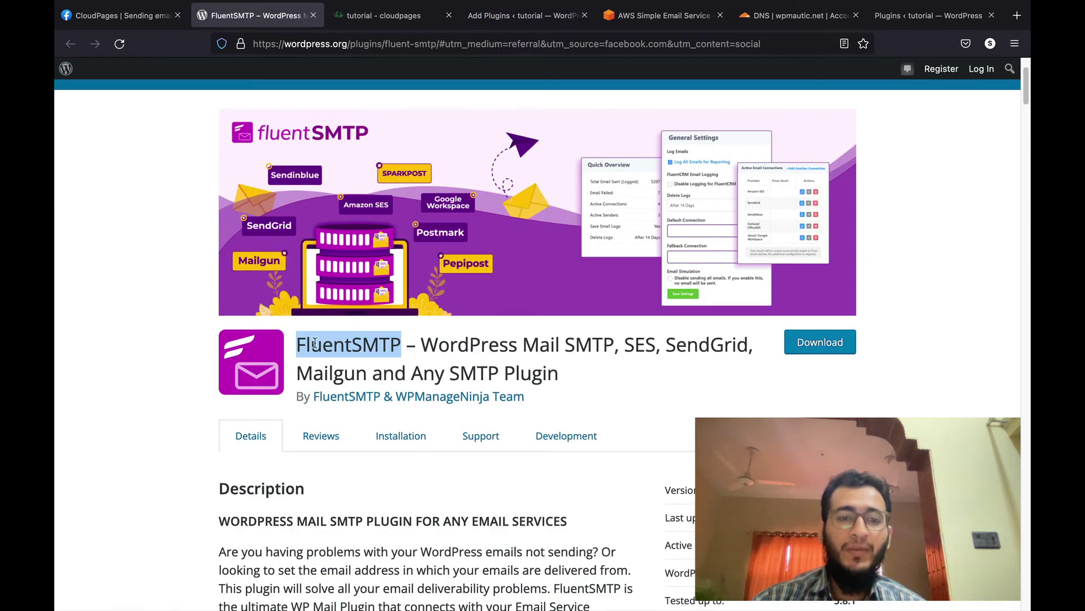
pyautogui.click(529, 15)
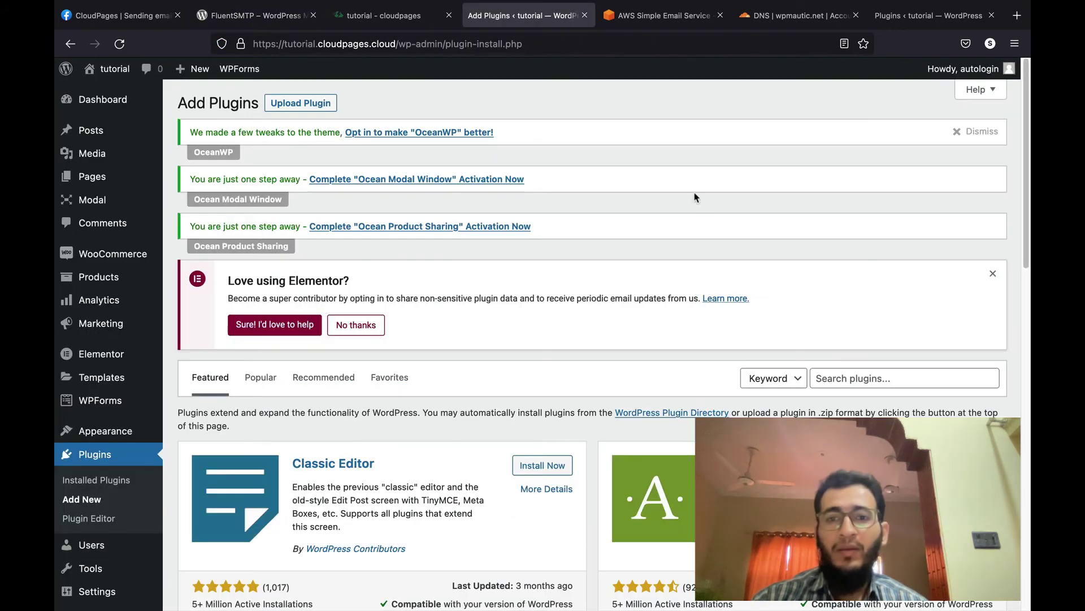
pyautogui.click(837, 378)
pyautogui.hotkey('ctrl', 'v')
pyautogui.press('Return')
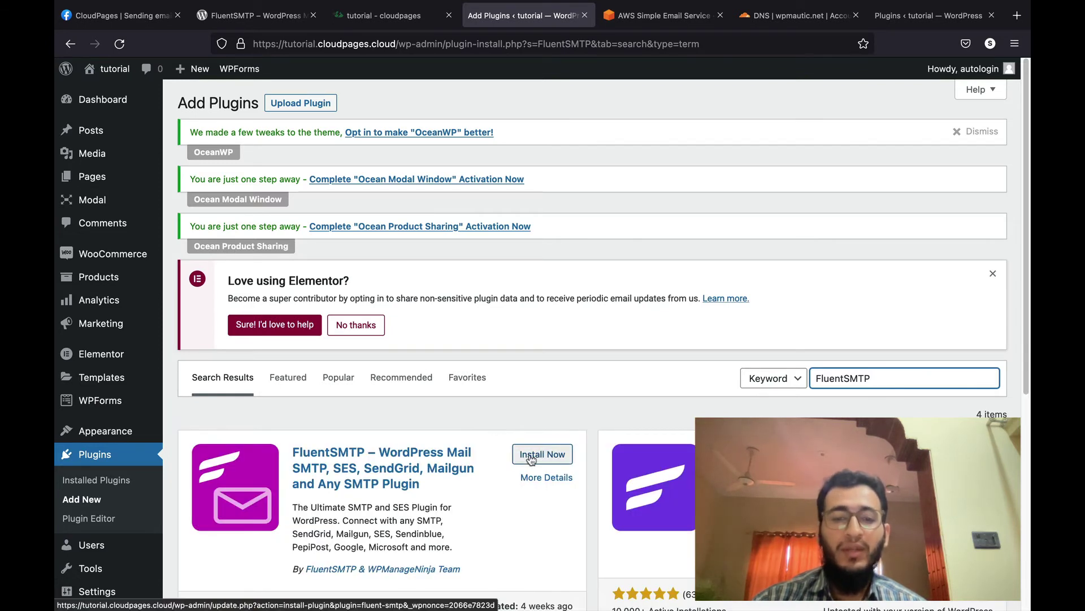
pyautogui.click(531, 456)
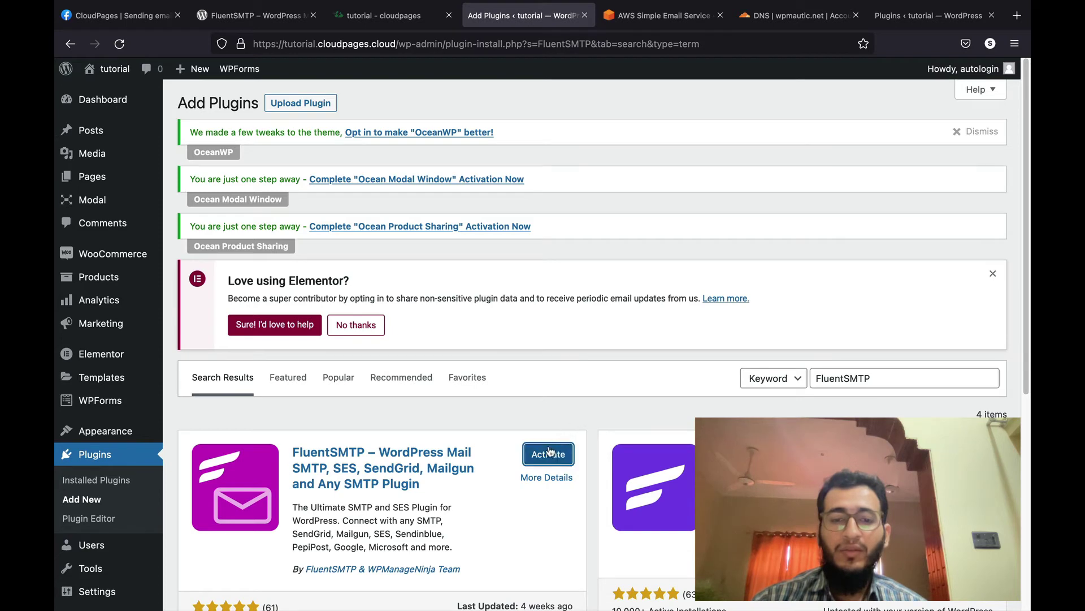
pyautogui.click(549, 454)
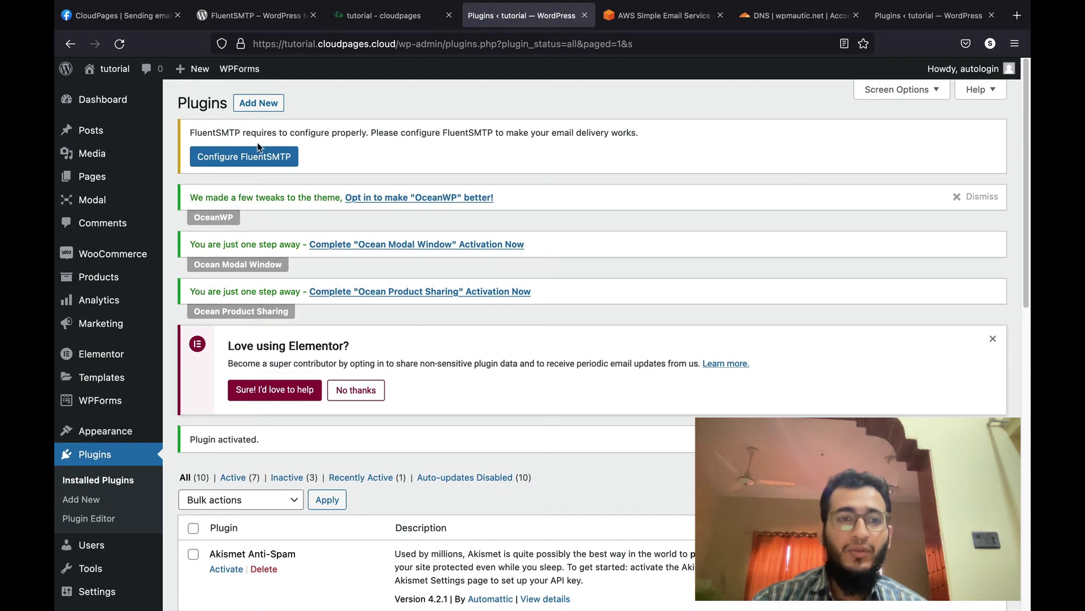
# Step: Start FluentSMTP configuration, skip the WP Mail SMTP import, and choose Amazon SES as provider
pyautogui.click(251, 155)
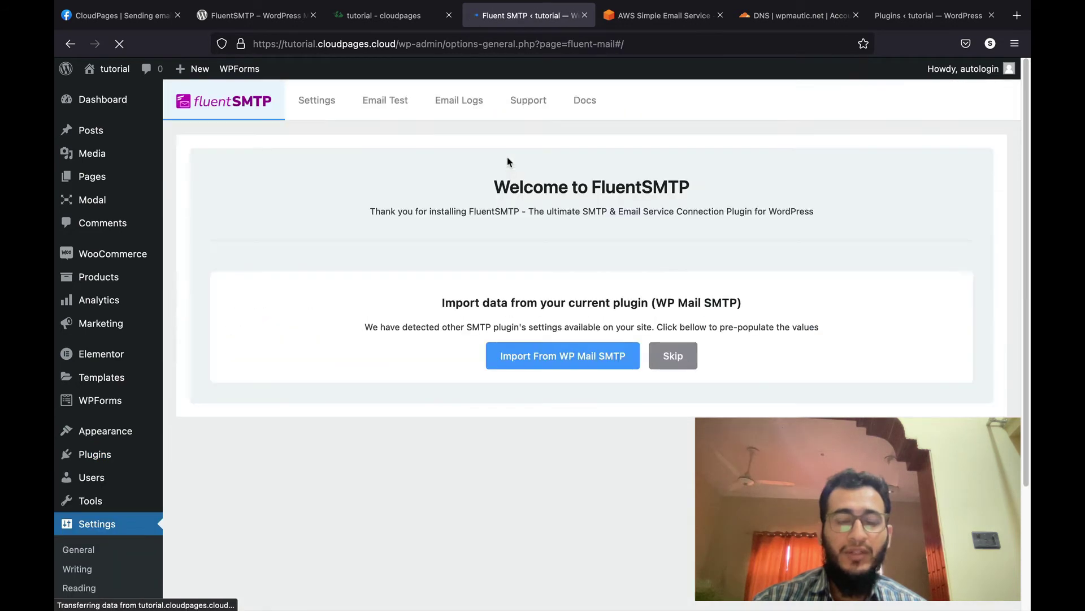
pyautogui.click(671, 368)
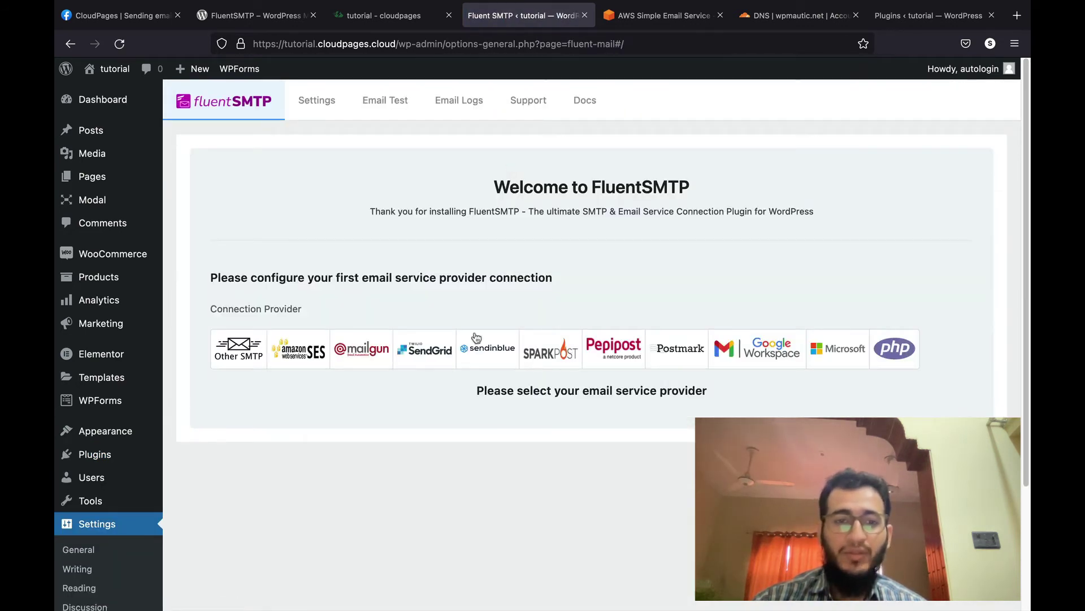
pyautogui.click(292, 349)
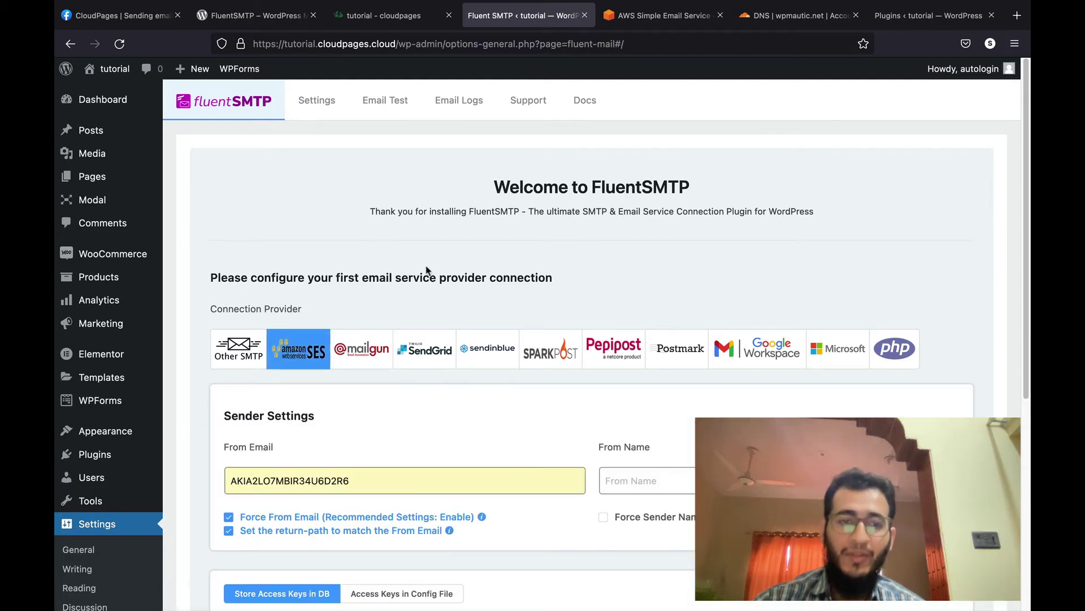
pyautogui.scroll(-3, 427, 270)
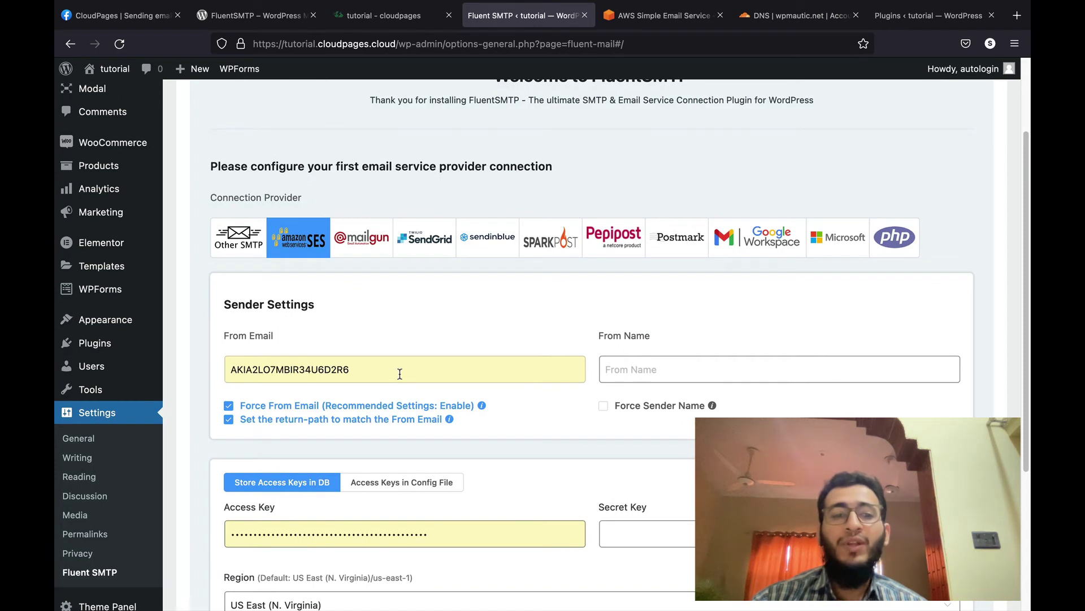
pyautogui.doubleClick(399, 374)
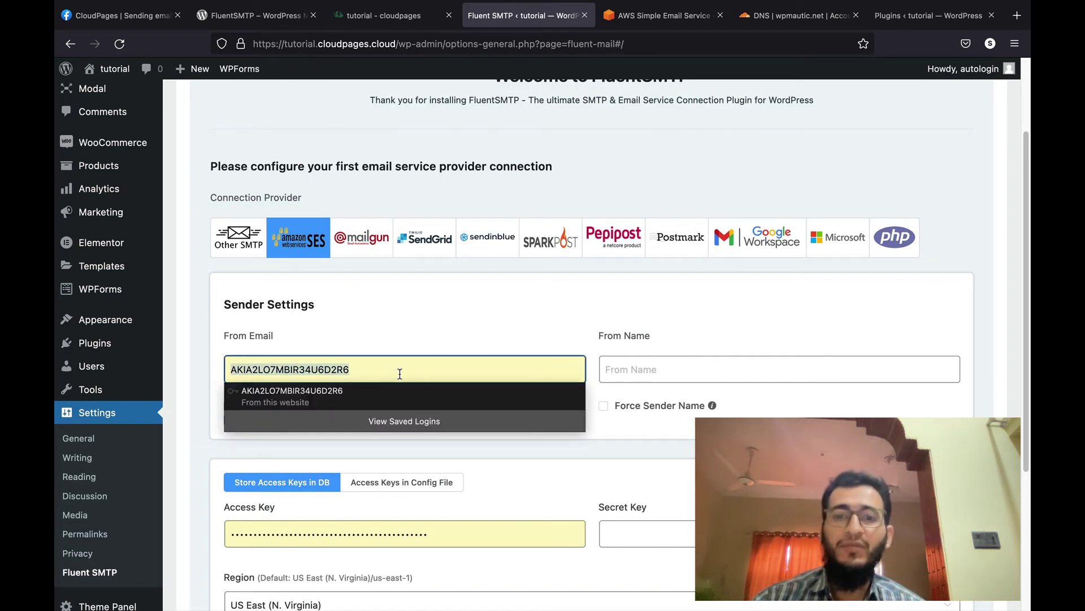
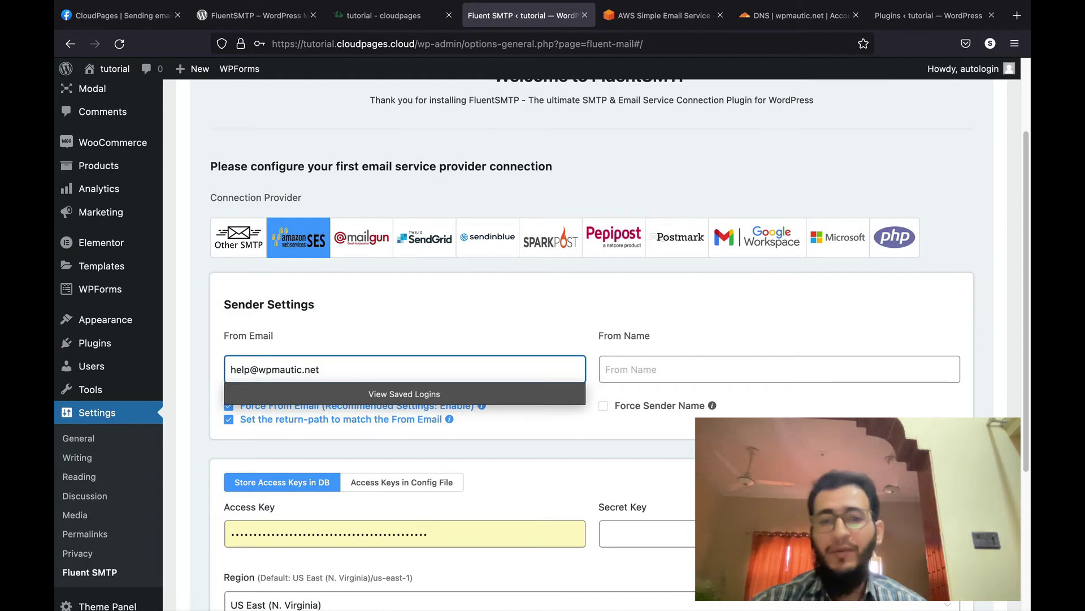
pyautogui.click(608, 369)
pyautogui.write('CloudPages')
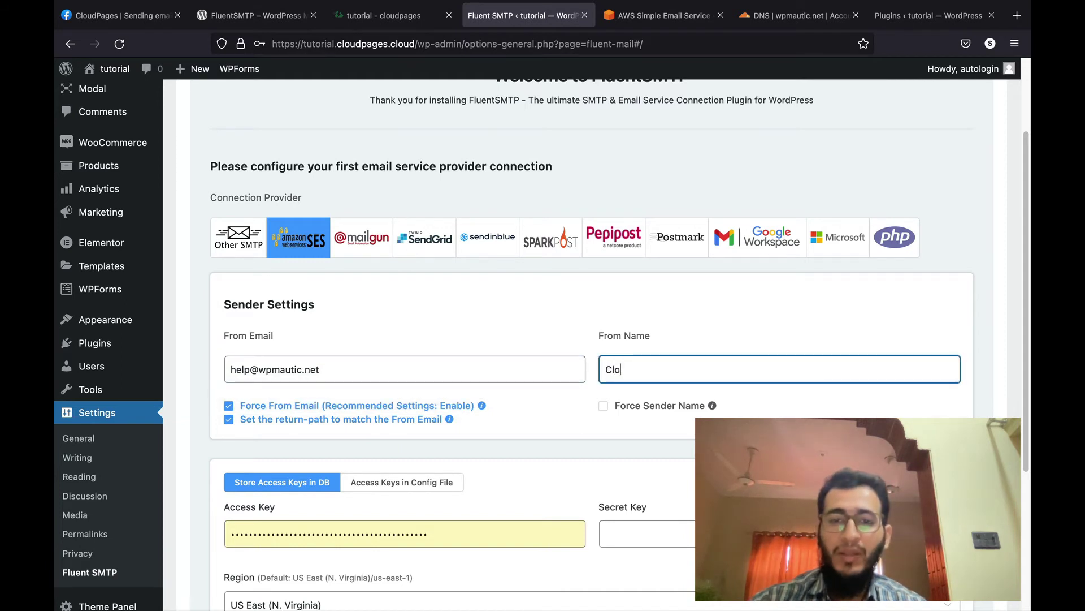
pyautogui.click(637, 408)
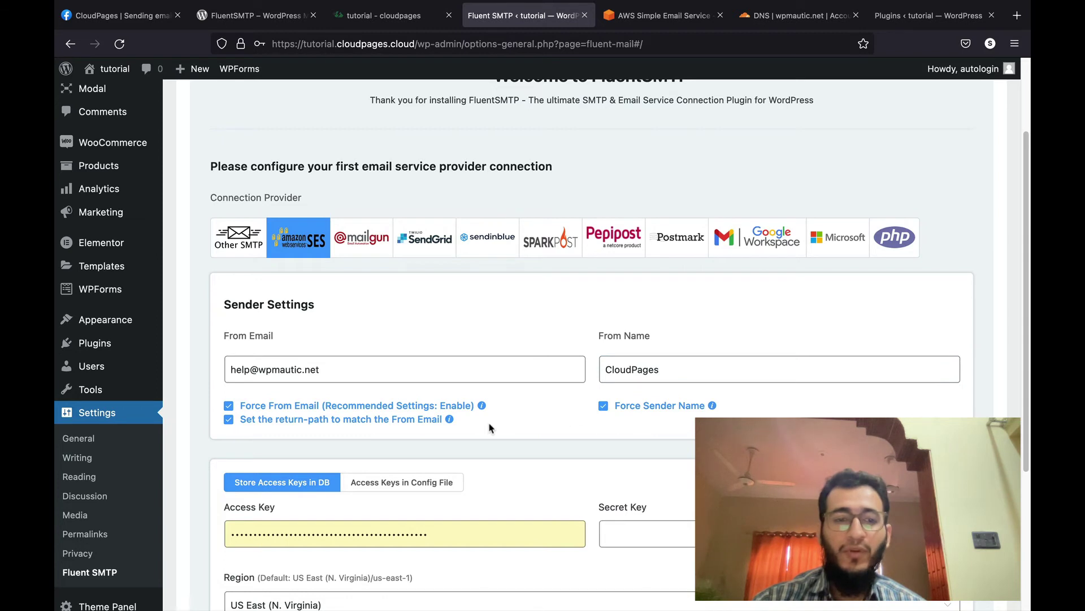
pyautogui.scroll(-3, 489, 428)
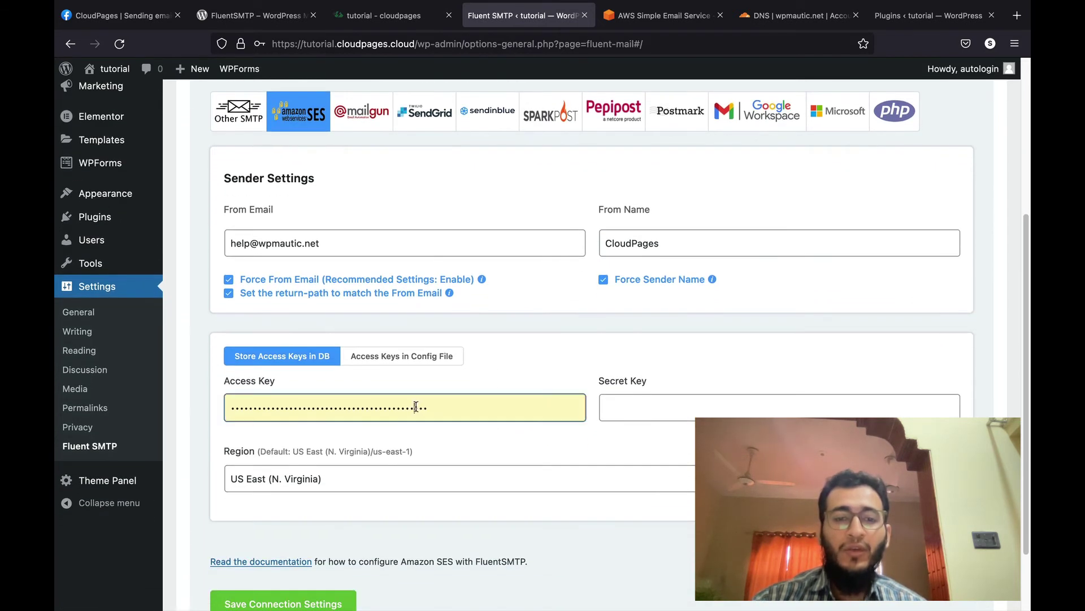
# Step: Check the SES console's region and set FluentSMTP's Amazon SES region to EU (Frankfurt)
pyautogui.doubleClick(416, 406)
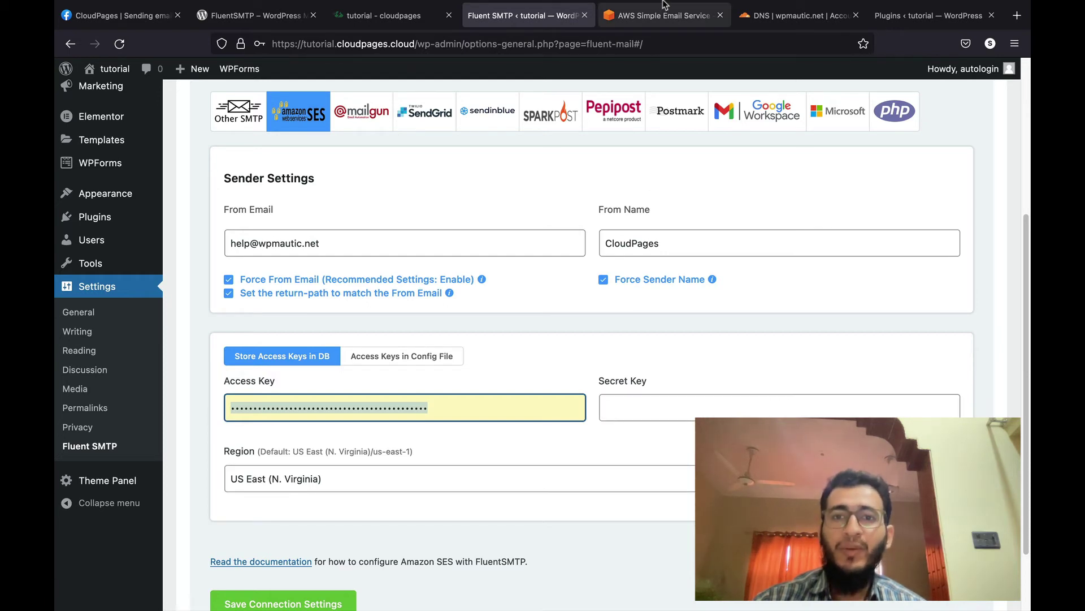
pyautogui.click(659, 52)
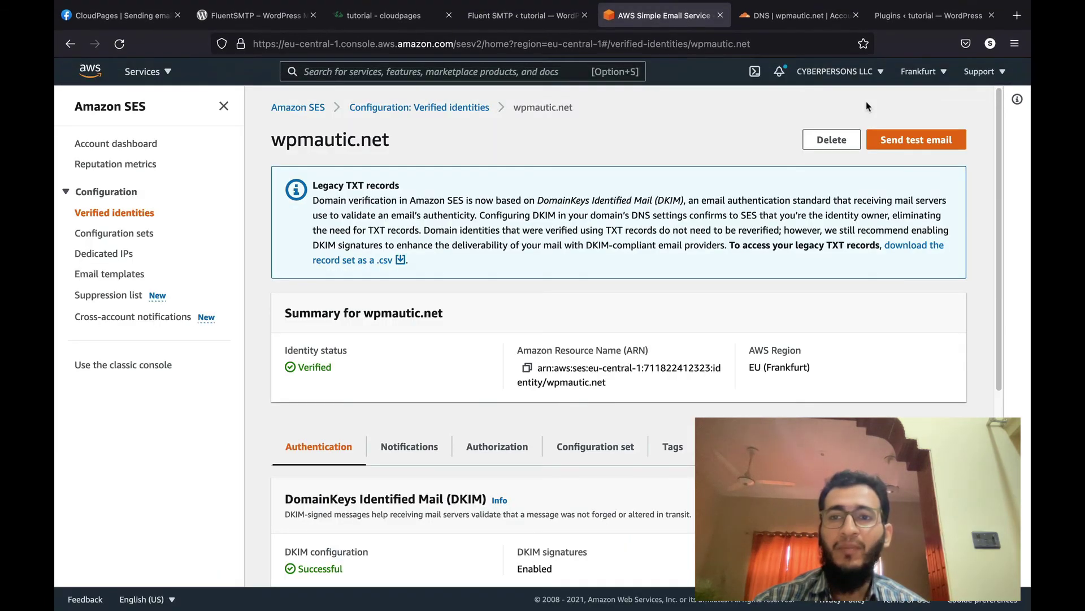
pyautogui.click(927, 78)
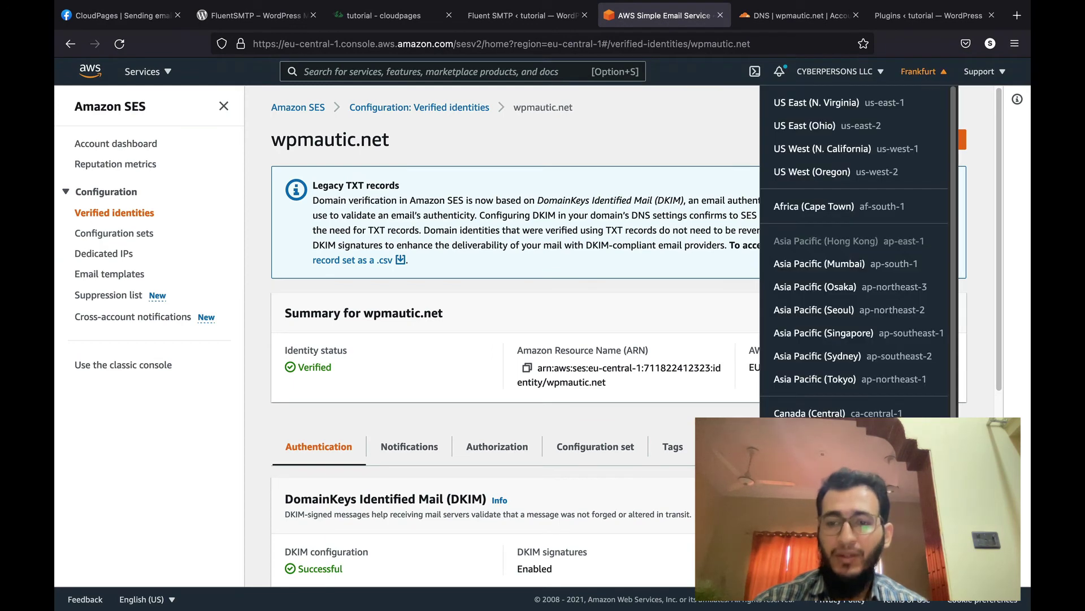
pyautogui.click(517, 16)
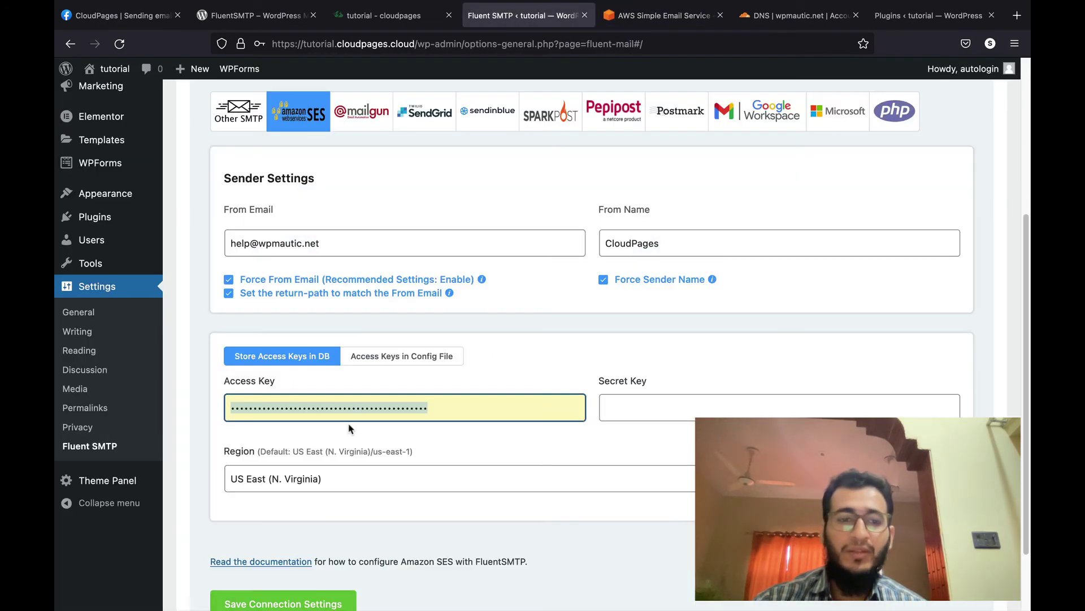
pyautogui.click(342, 478)
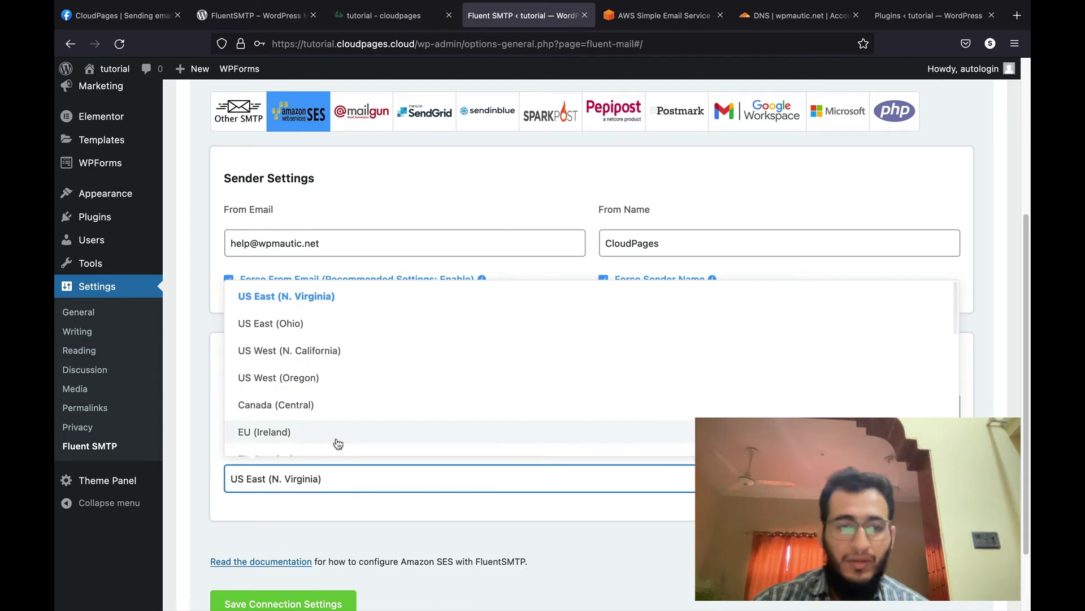
pyautogui.scroll(-5, 337, 444)
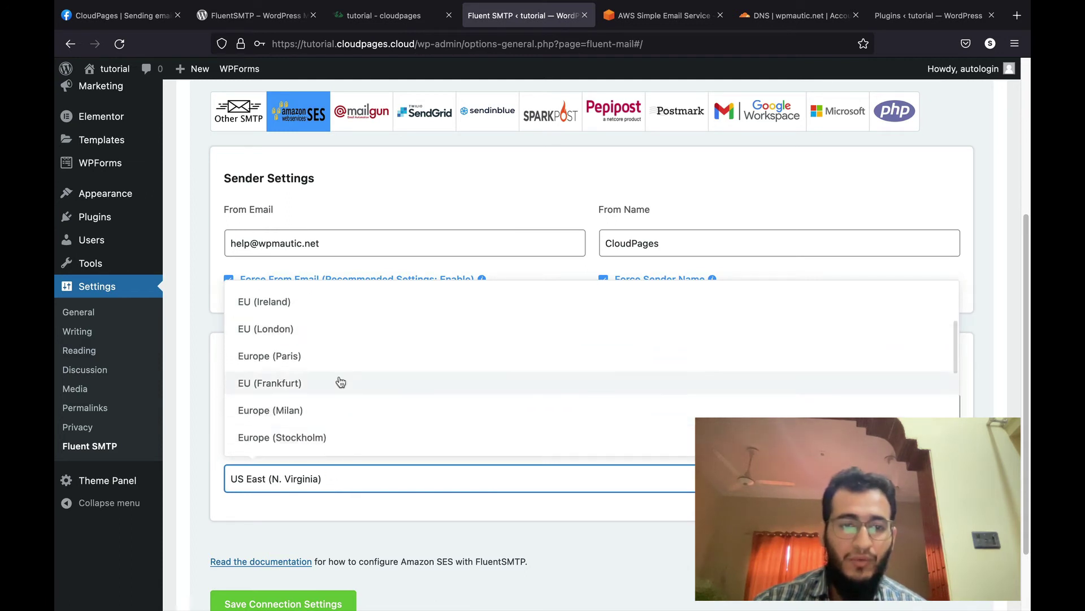
pyautogui.click(341, 383)
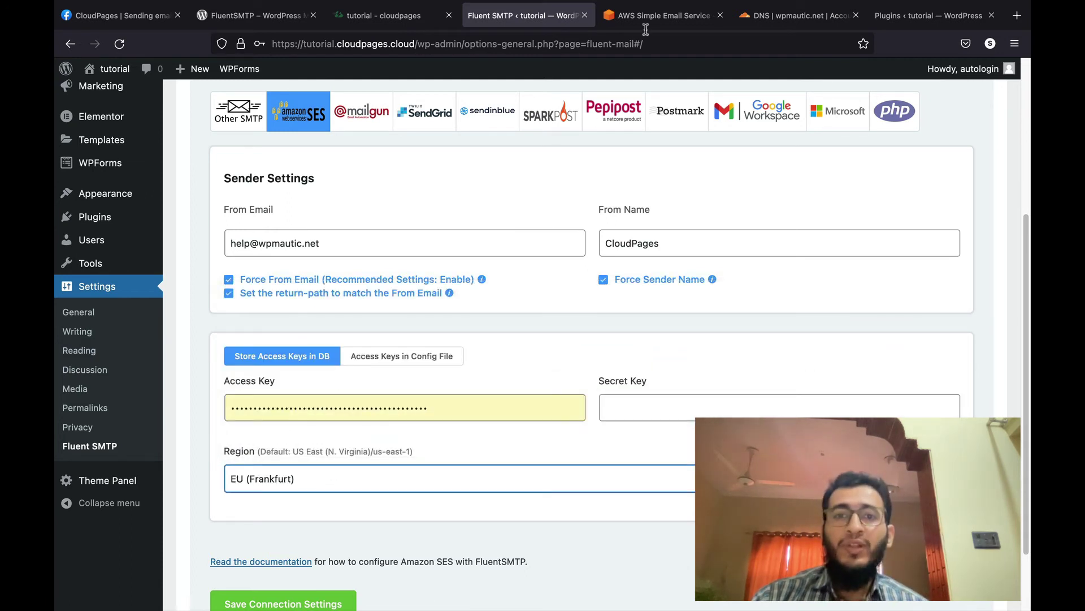
# Step: Go to the AWS Security credentials page from the account menu in the SES console
pyautogui.click(661, 15)
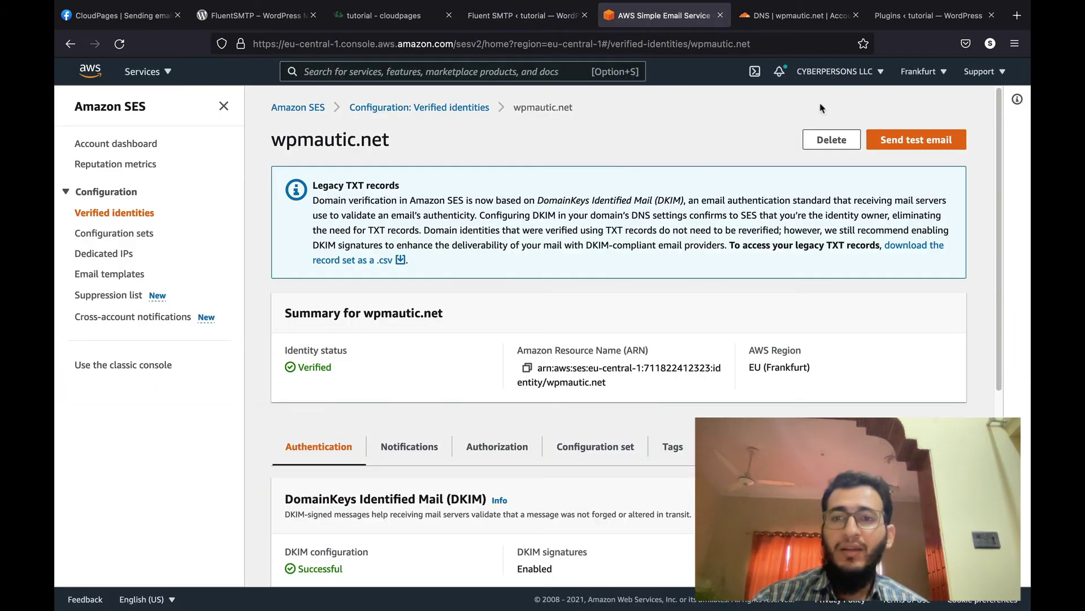
pyautogui.click(841, 83)
pyautogui.click(786, 210)
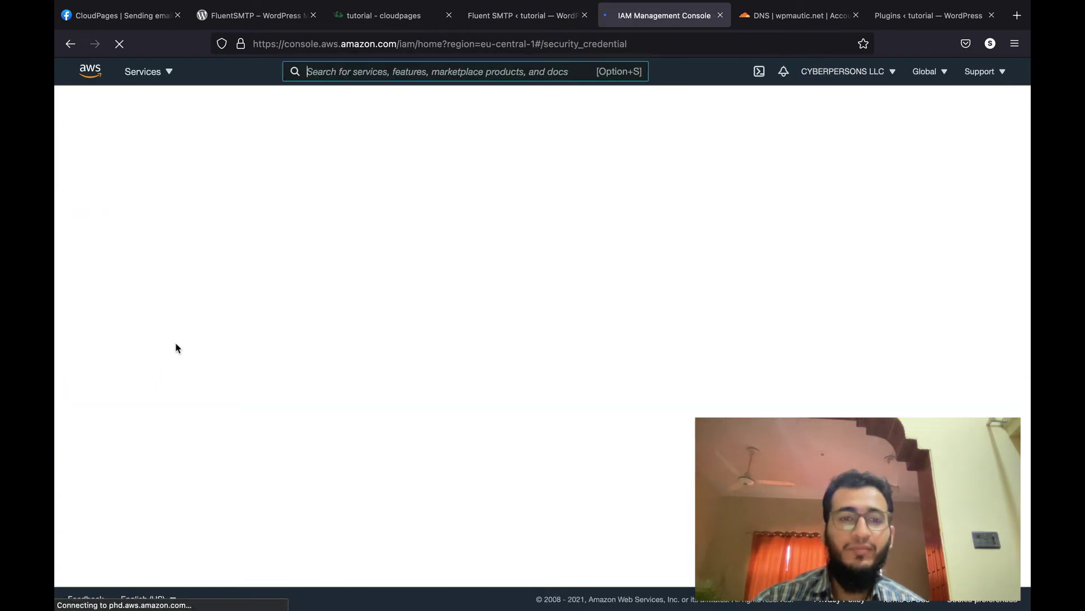
# Step: Add a new IAM user named 'fluetsmtp' with programmatic access
pyautogui.click(104, 223)
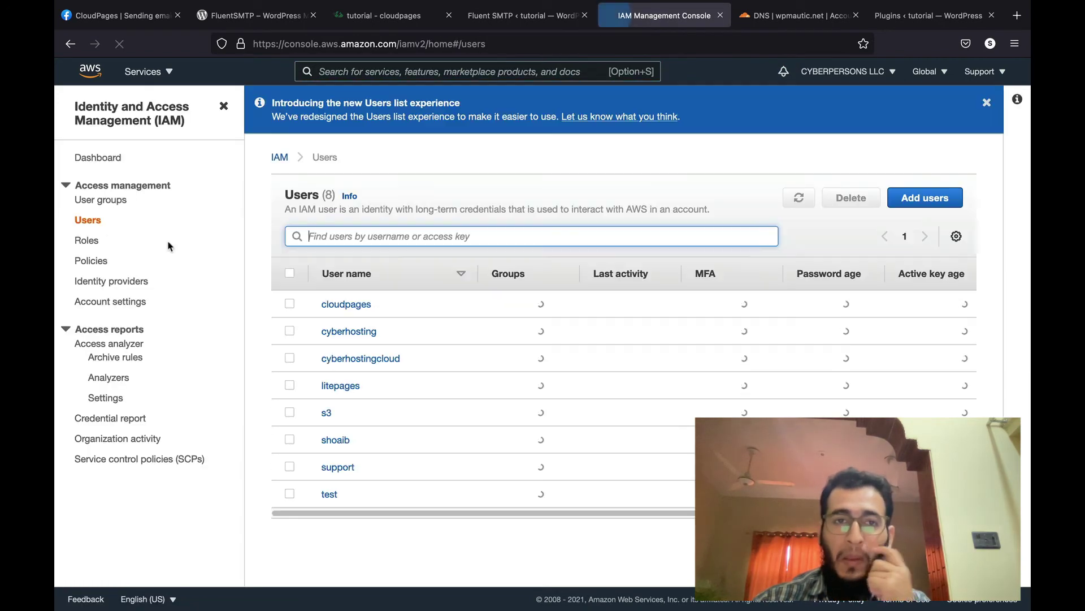
pyautogui.click(925, 197)
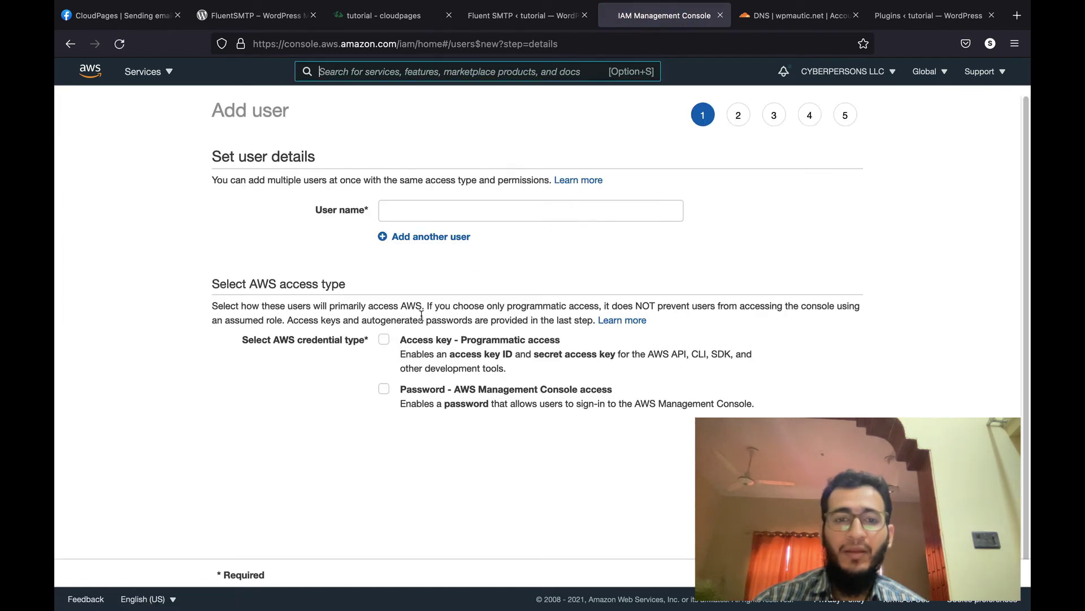
pyautogui.click(385, 341)
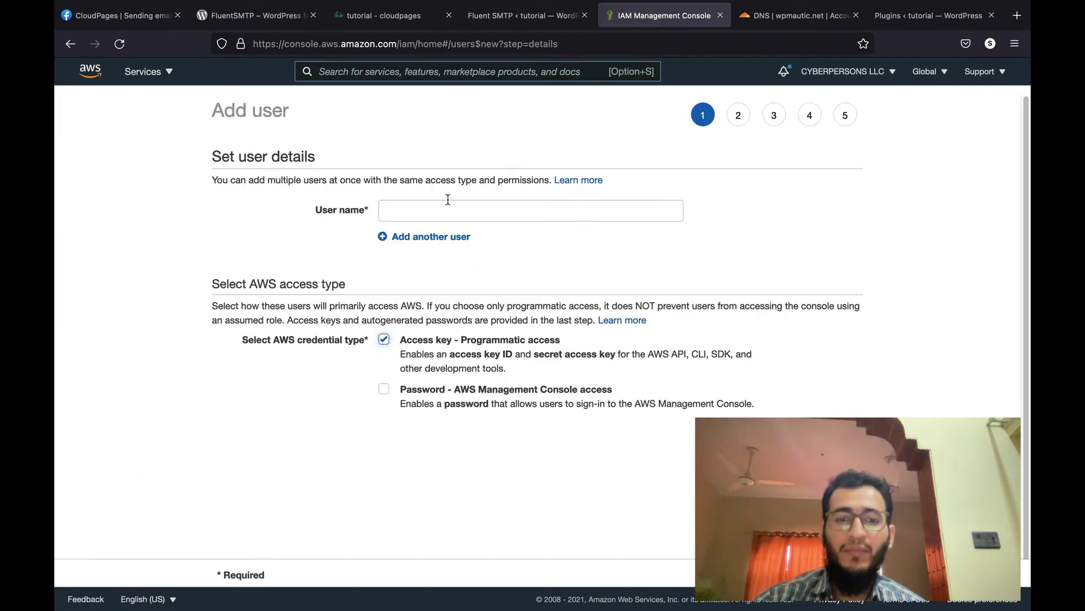
pyautogui.click(448, 201)
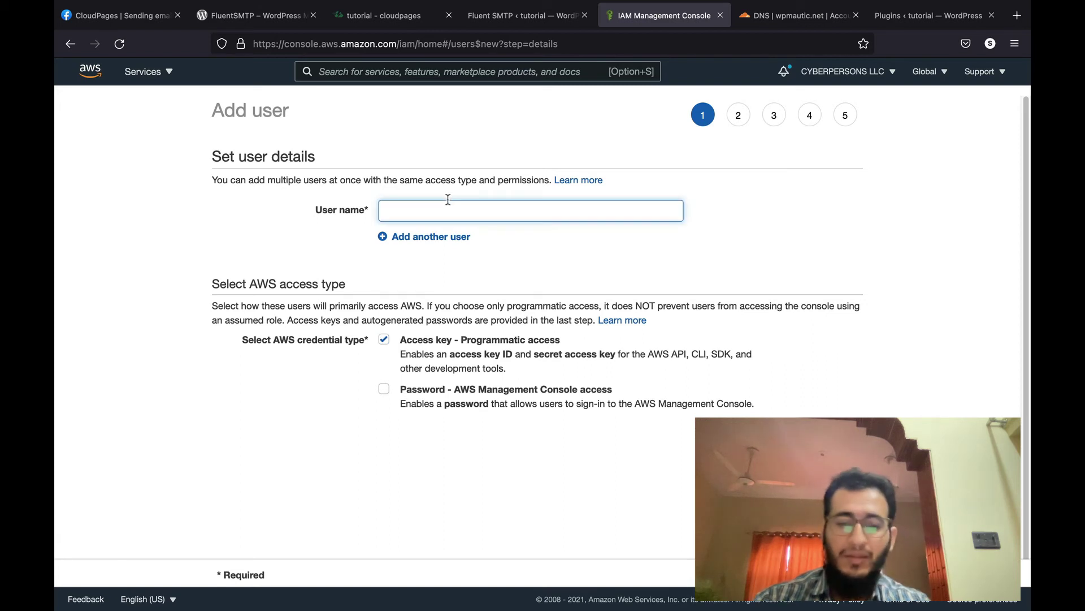
pyautogui.write('fluetsmtp')
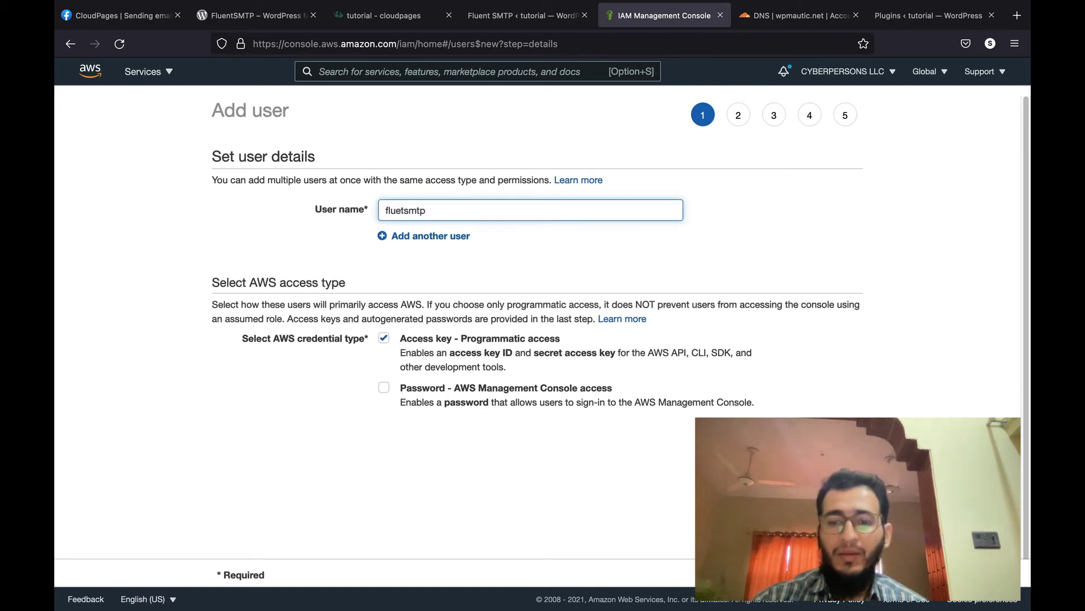
pyautogui.press('Return')
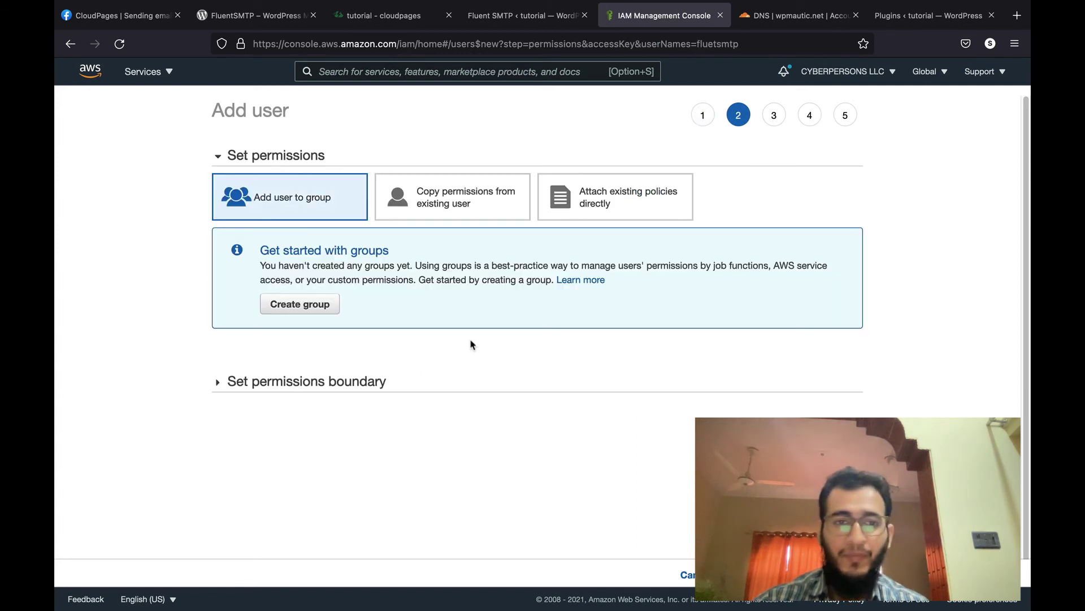
# Step: Attach AmazonSESFullAccess and AmazonSNSFullAccess policies directly, then continue through Tags to Review
pyautogui.click(454, 203)
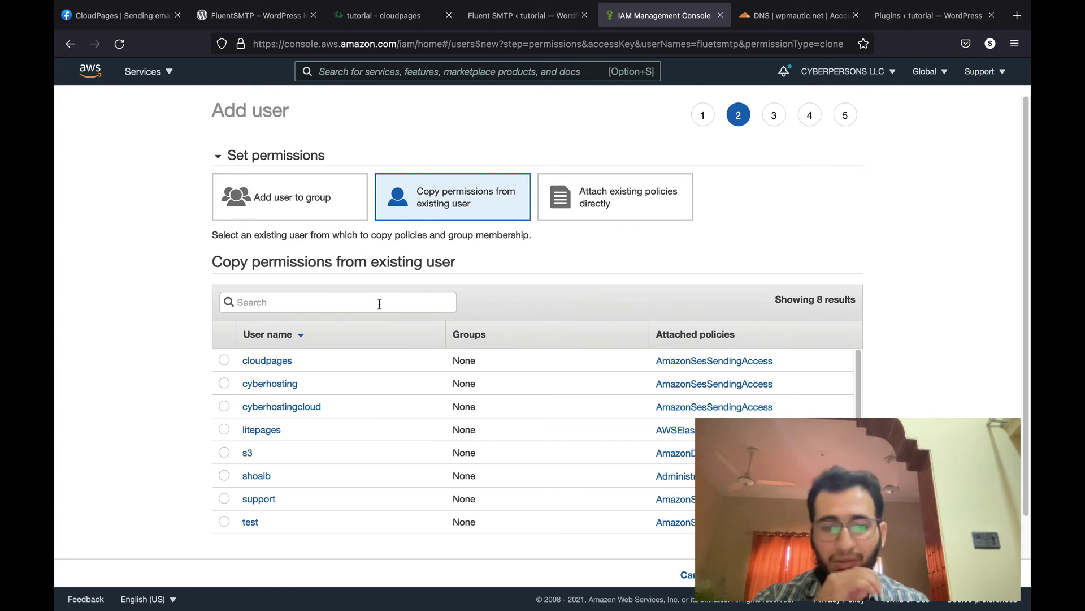
pyautogui.write('ses')
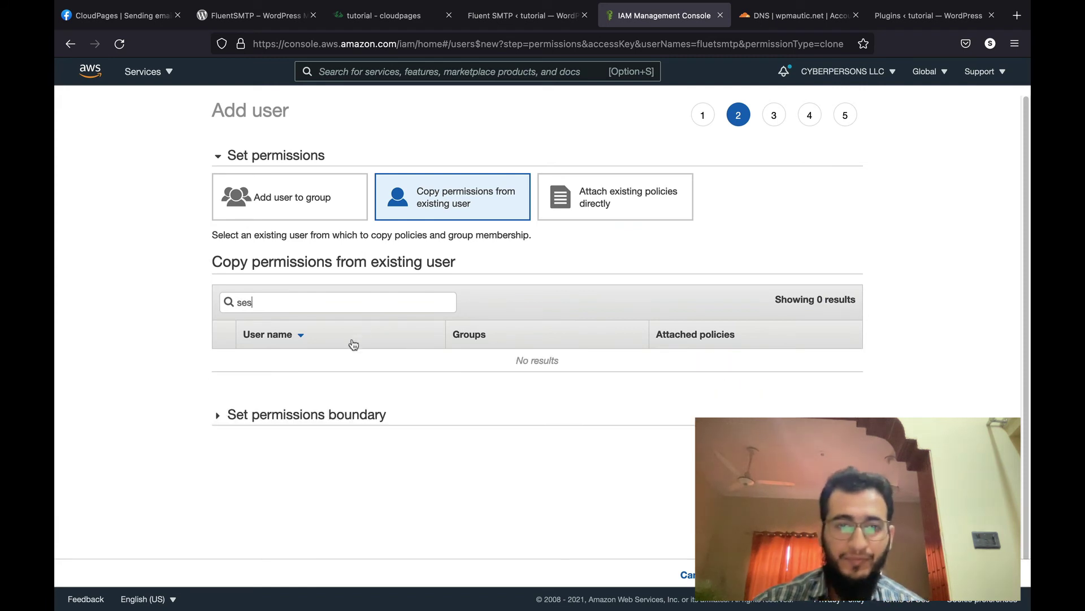
pyautogui.click(607, 204)
pyautogui.click(346, 277)
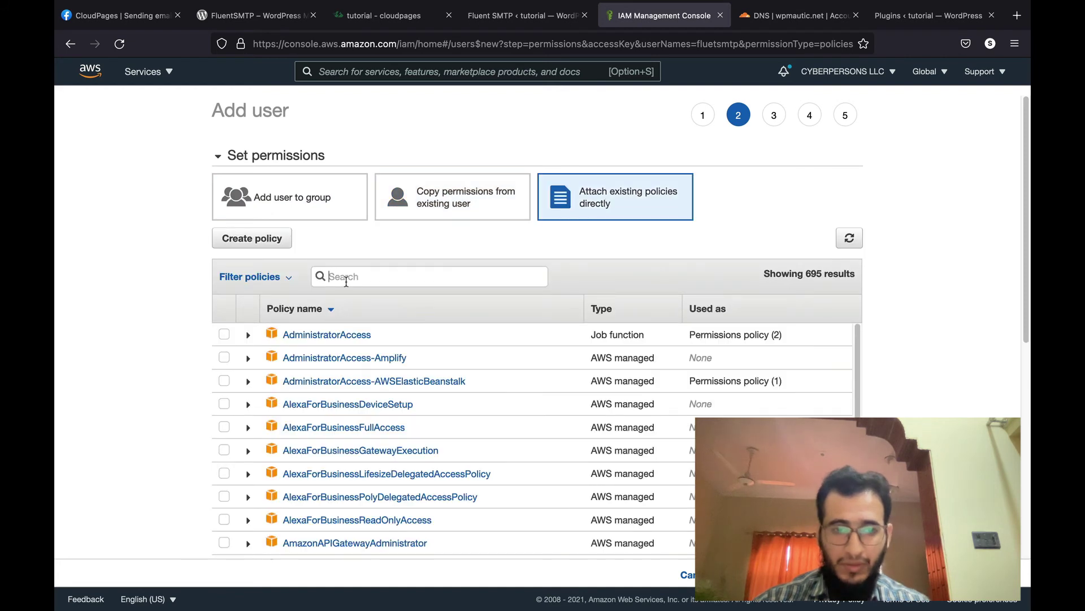
pyautogui.write('ses')
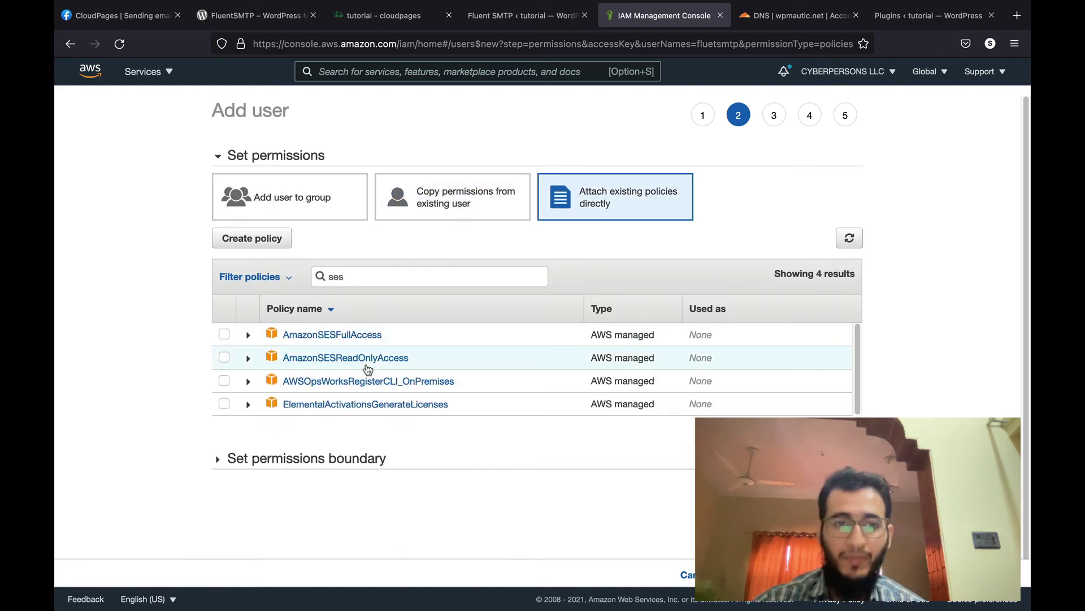
pyautogui.click(233, 334)
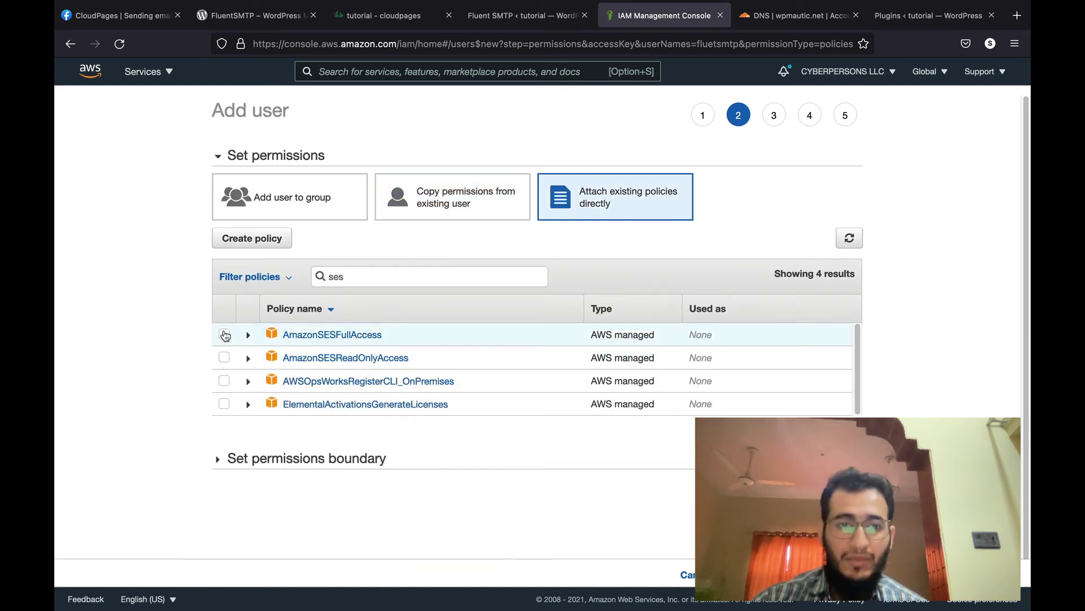
pyautogui.doubleClick(352, 284)
pyautogui.write('sns')
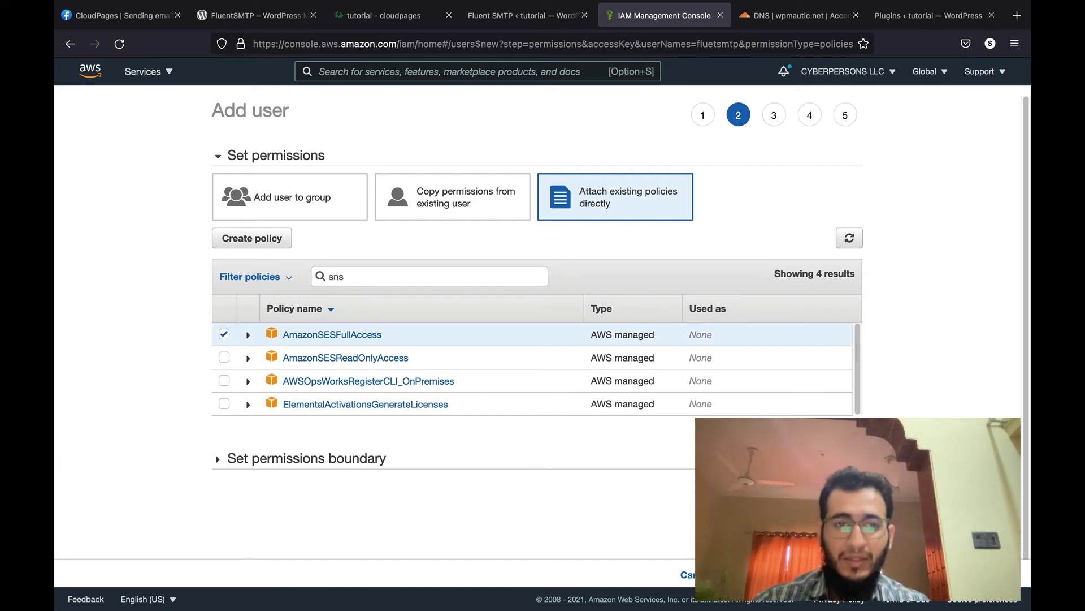
pyautogui.click(225, 336)
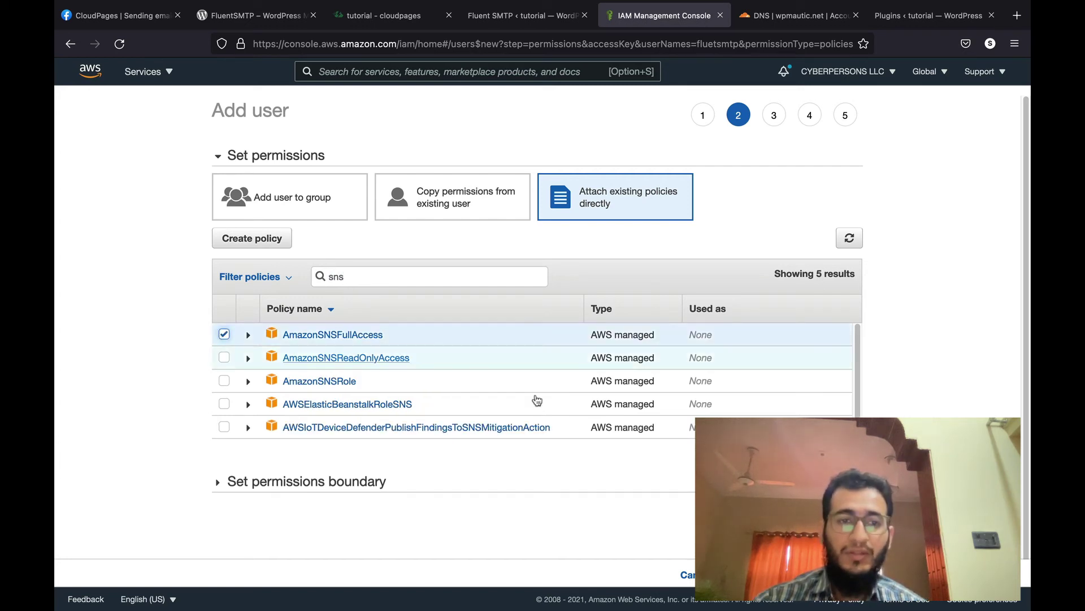
pyautogui.scroll(-1, 961, 404)
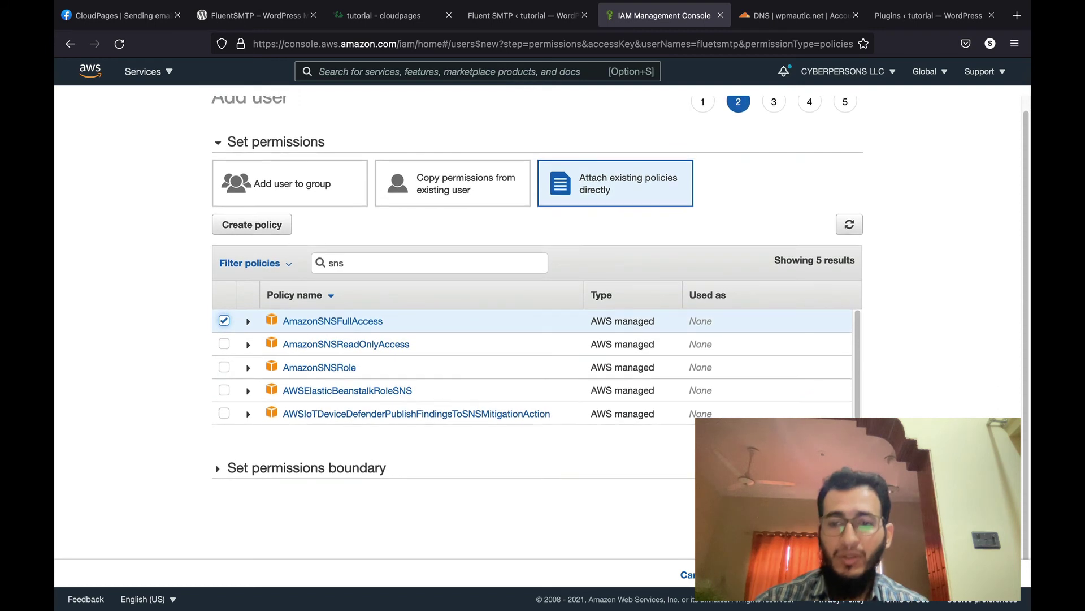
pyautogui.click(820, 574)
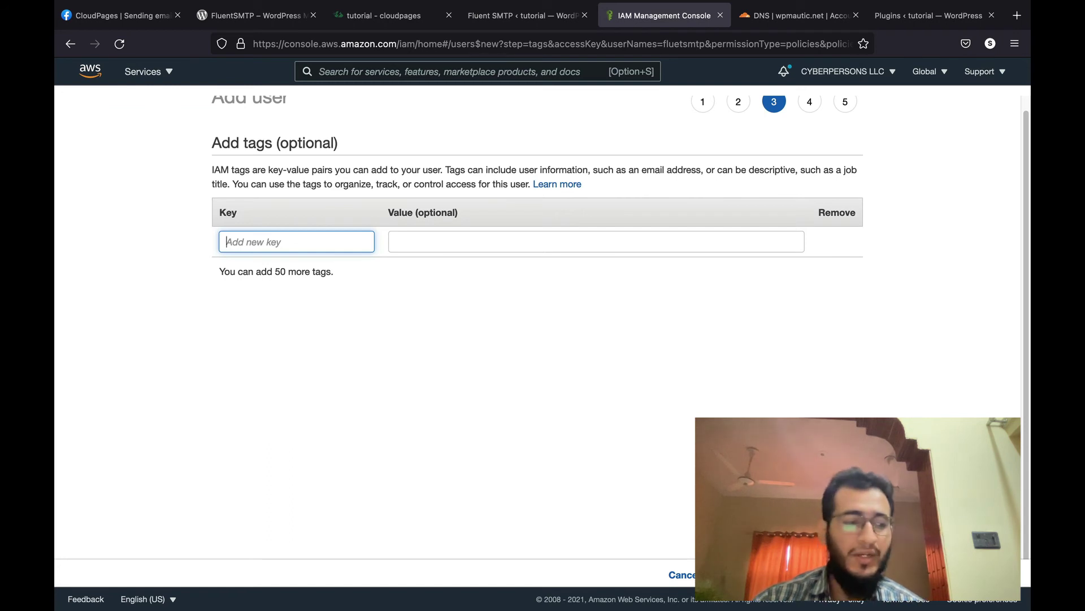
pyautogui.click(981, 575)
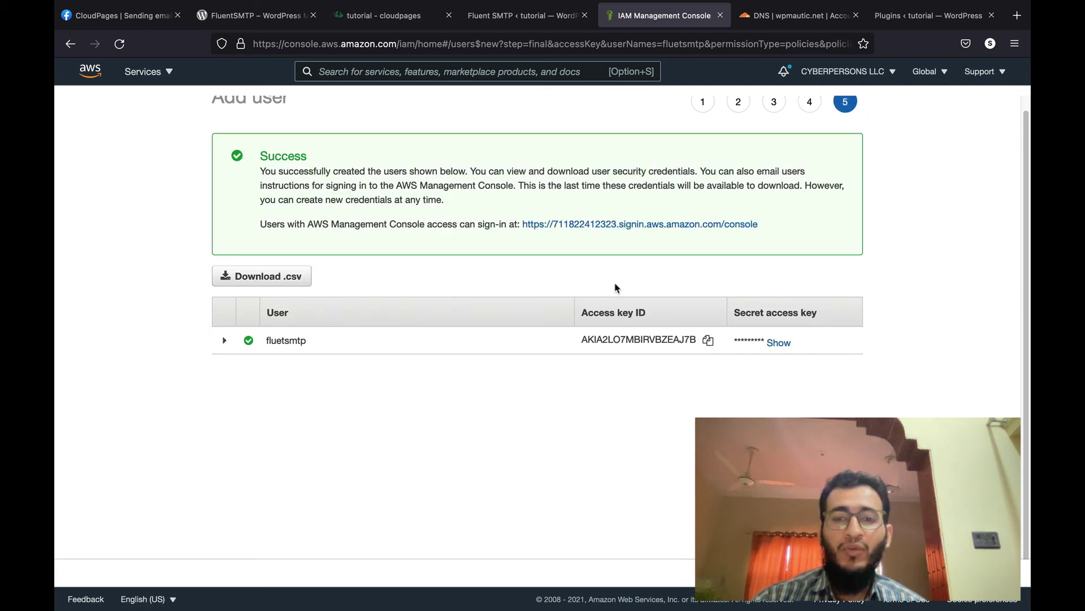
# Step: Copy the new IAM access key ID into FluentSMTP's Access Key field
pyautogui.click(708, 340)
pyautogui.click(516, 17)
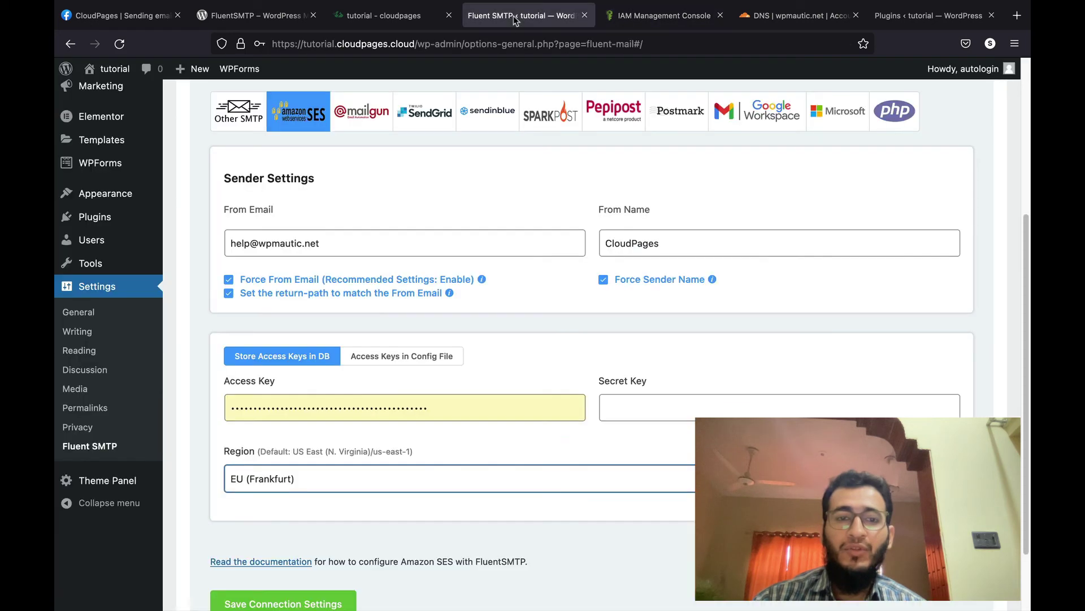
pyautogui.click(336, 397)
pyautogui.press('super+a')
pyautogui.press('super+v')
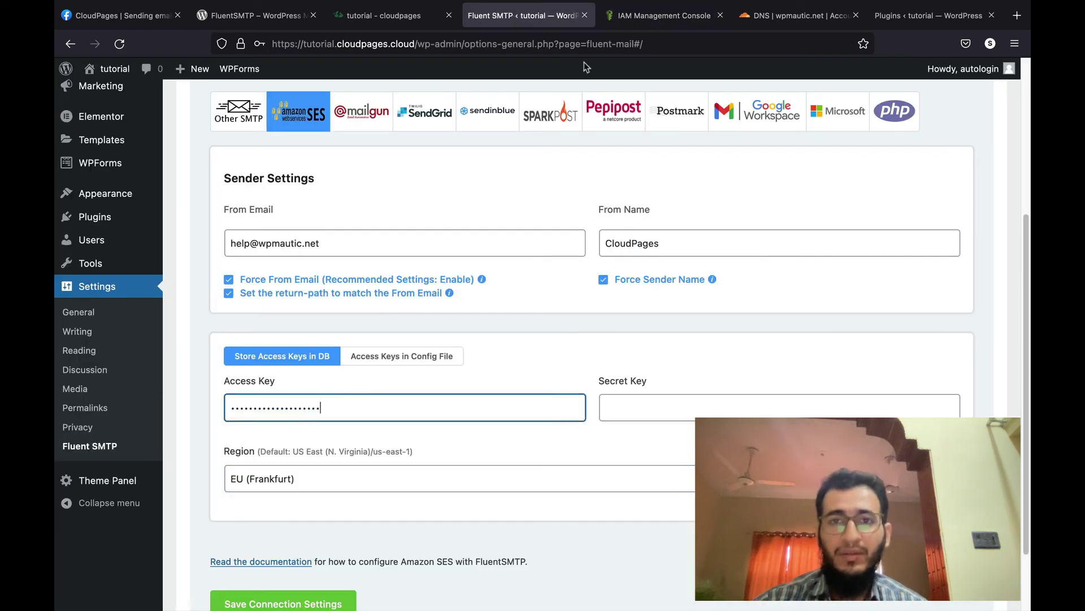
# Step: Copy the IAM secret access key into FluentSMTP's Secret Key field
pyautogui.click(636, 17)
pyautogui.click(787, 340)
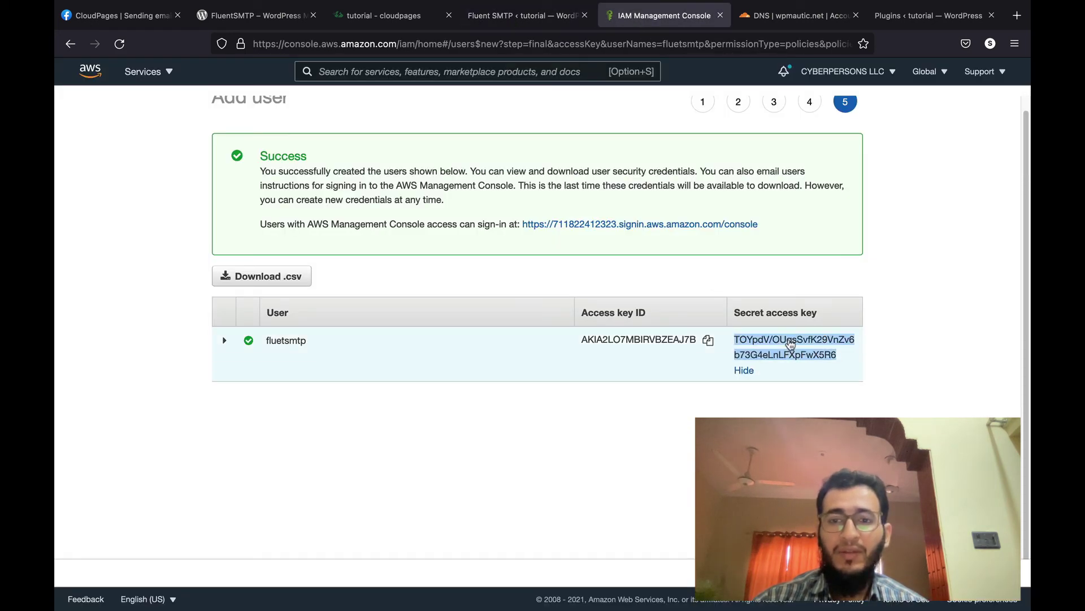
pyautogui.click(516, 8)
pyautogui.click(630, 398)
pyautogui.press('super+v')
# Step: Save the Amazon SES connection settings and decline the browser's save-login prompt
pyautogui.scroll(-3, 444, 481)
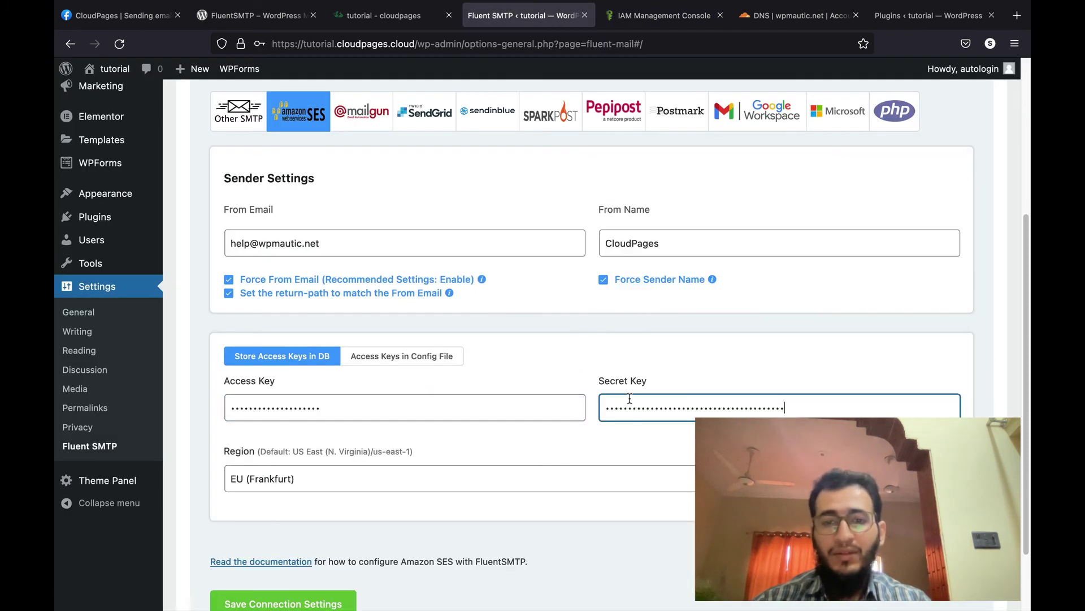
pyautogui.scroll(5, 443, 489)
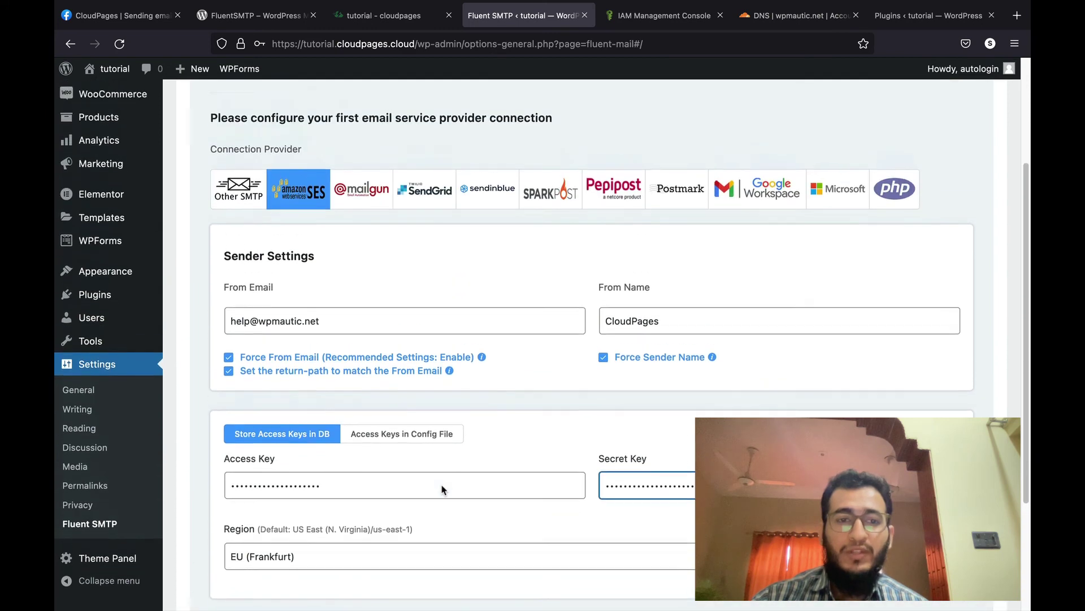
pyautogui.scroll(1, 443, 489)
pyautogui.scroll(-5, 443, 490)
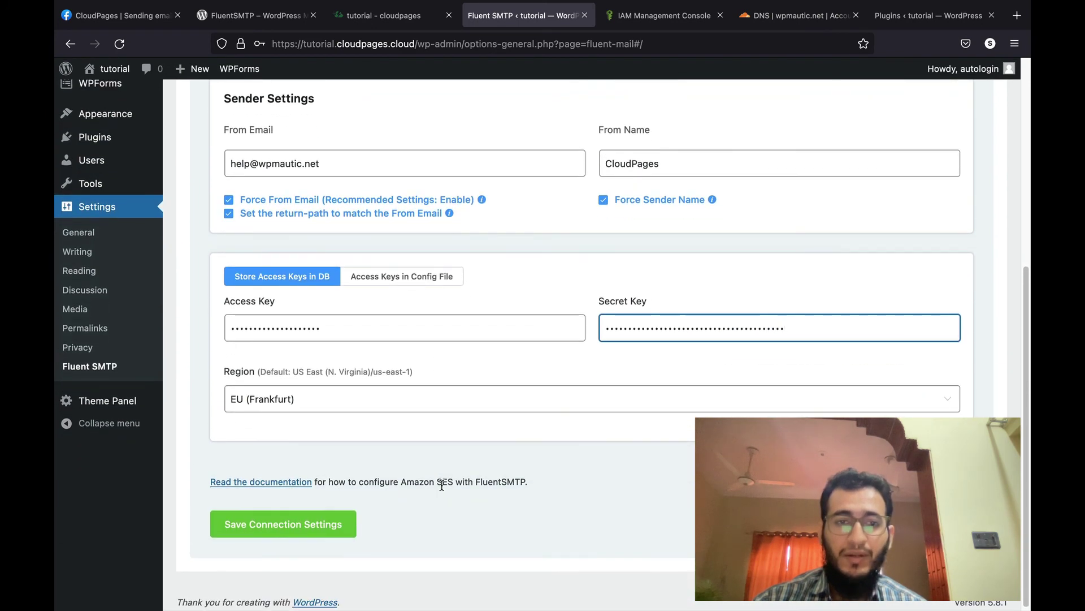
pyautogui.click(353, 522)
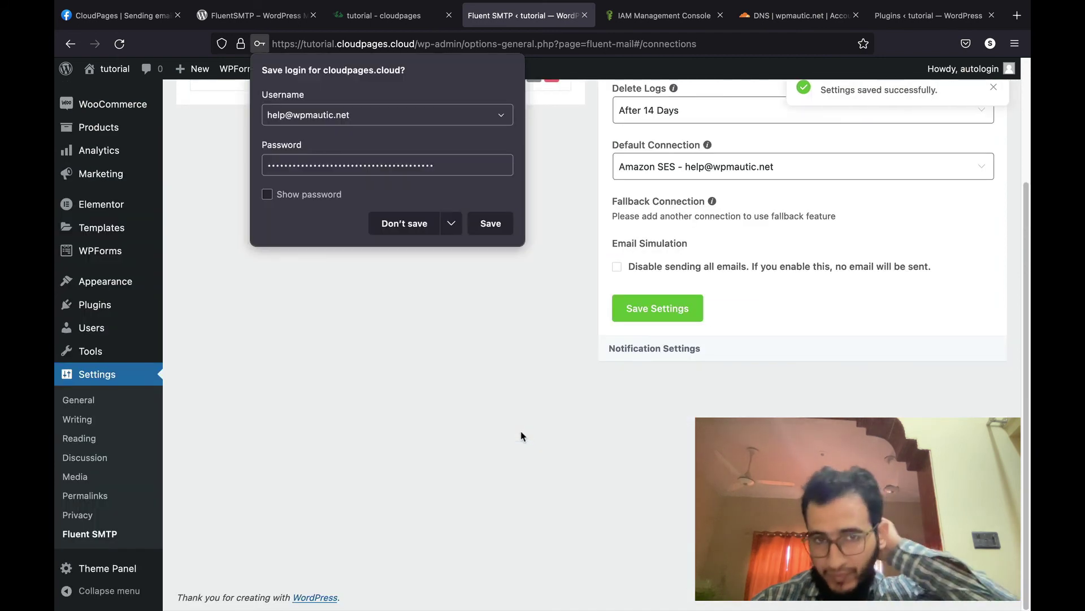
pyautogui.click(500, 416)
pyautogui.scroll(3, 500, 417)
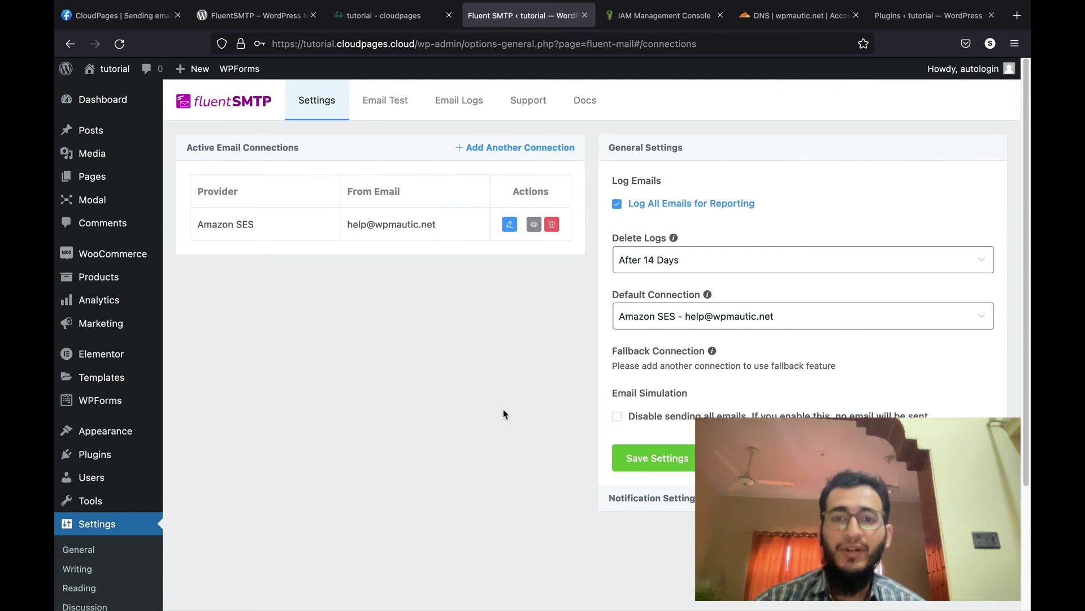
pyautogui.click(745, 8)
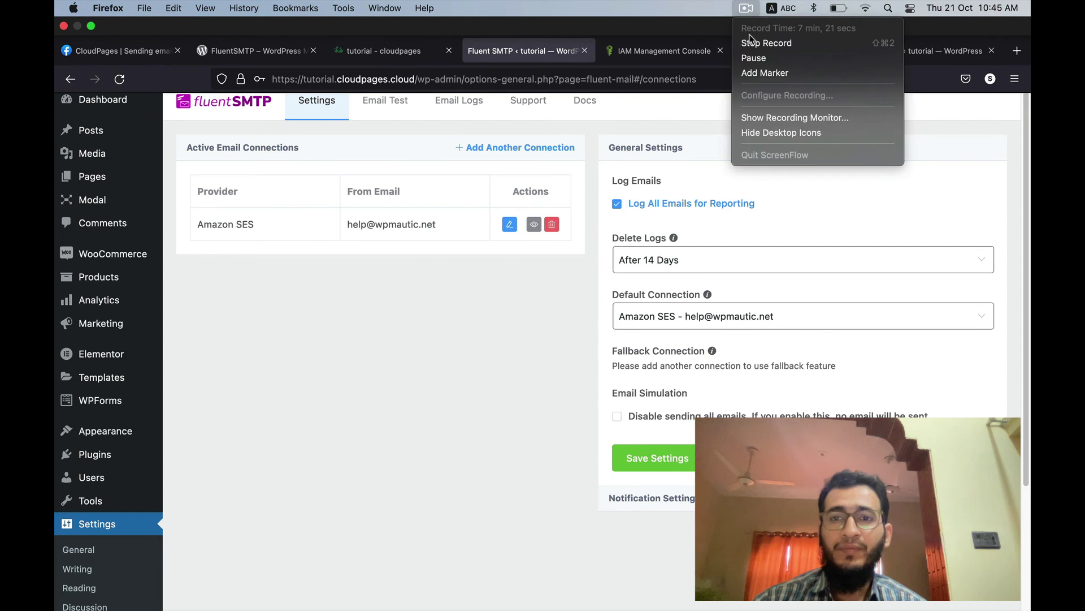
pyautogui.click(466, 306)
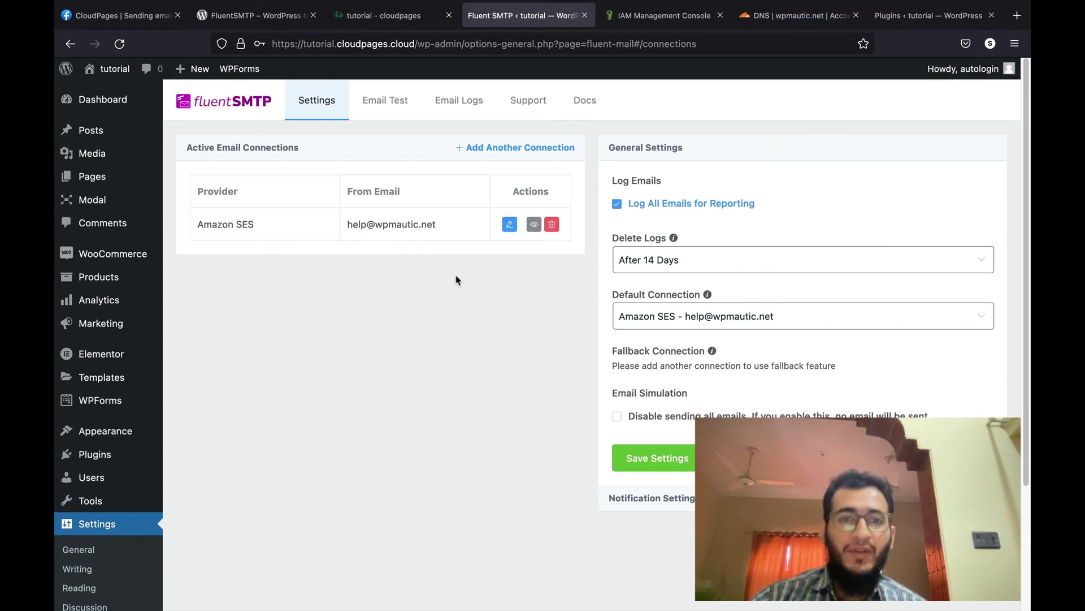
pyautogui.click(399, 110)
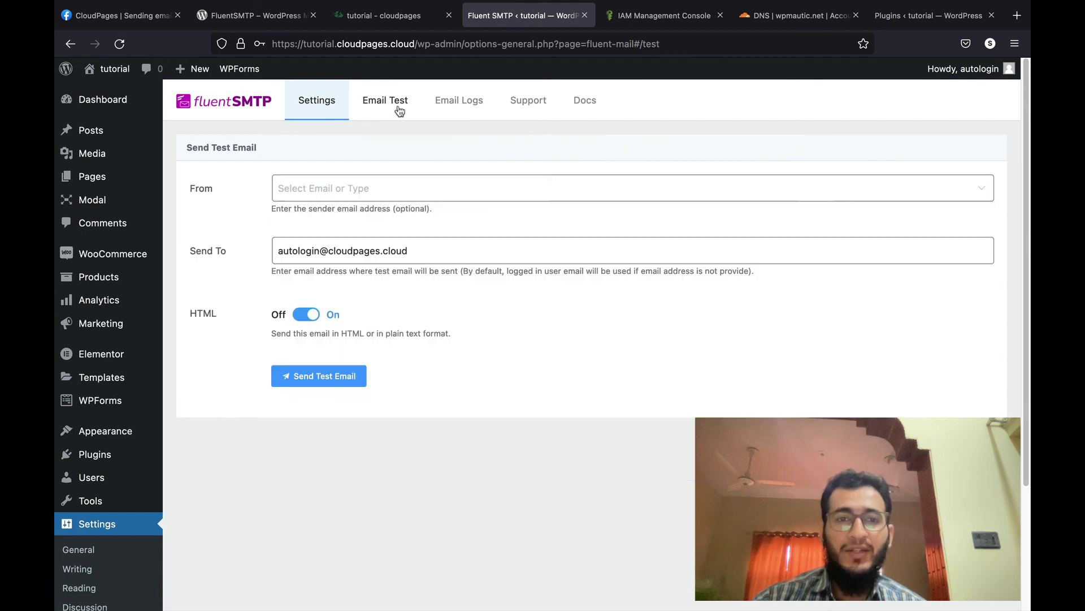
pyautogui.click(351, 189)
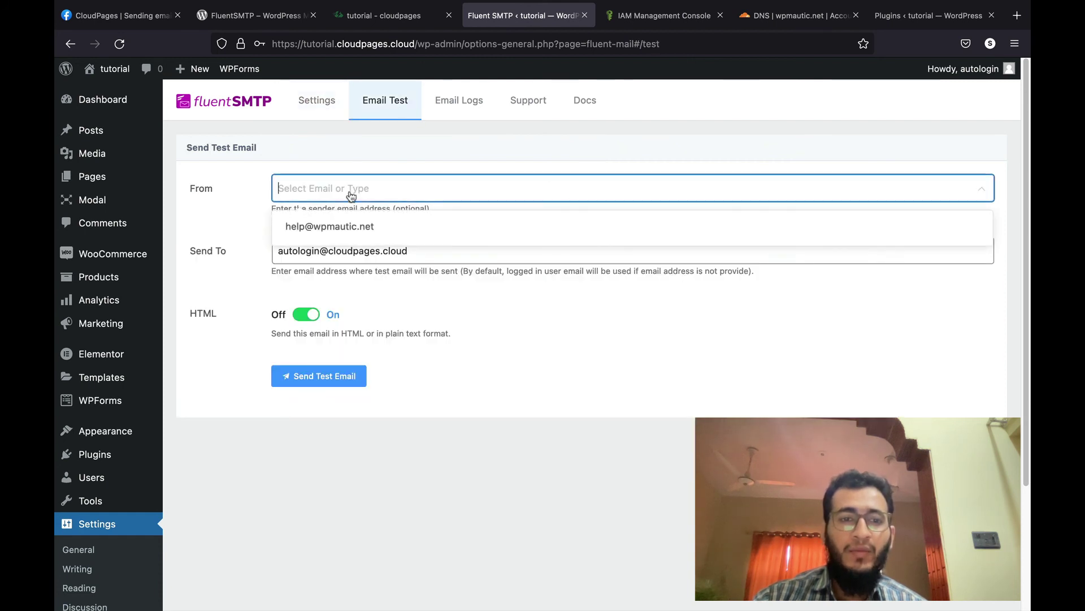
pyautogui.click(346, 227)
pyautogui.tripleClick(347, 253)
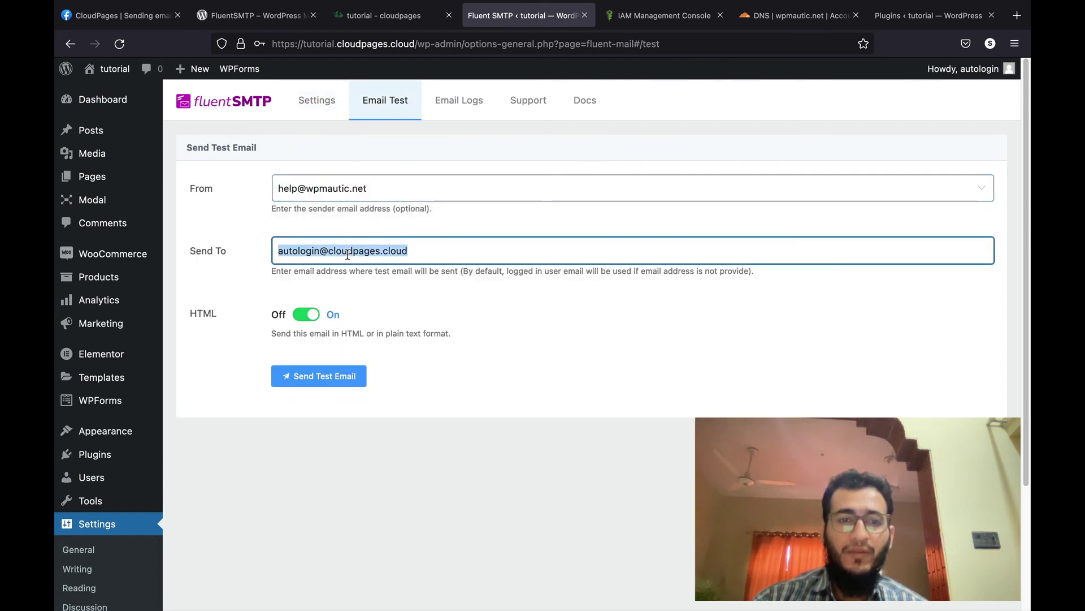
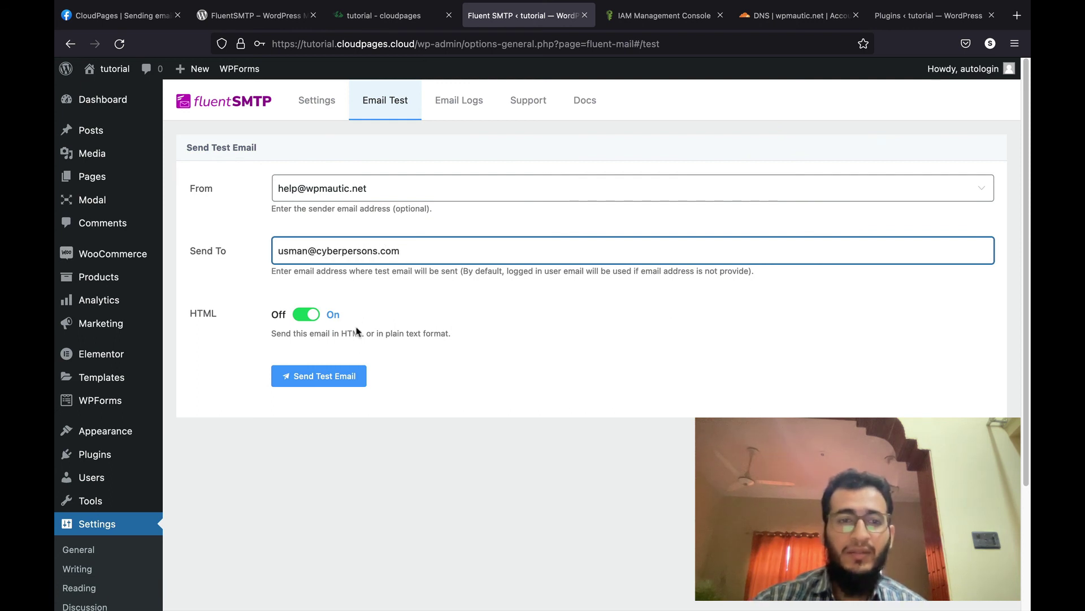
pyautogui.click(356, 369)
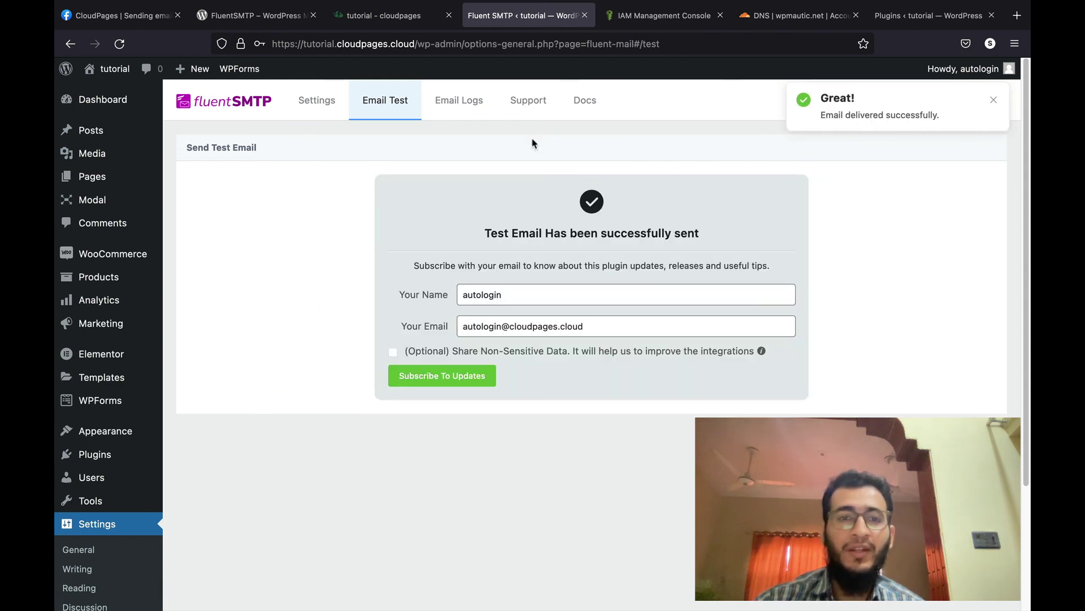
pyautogui.click(446, 106)
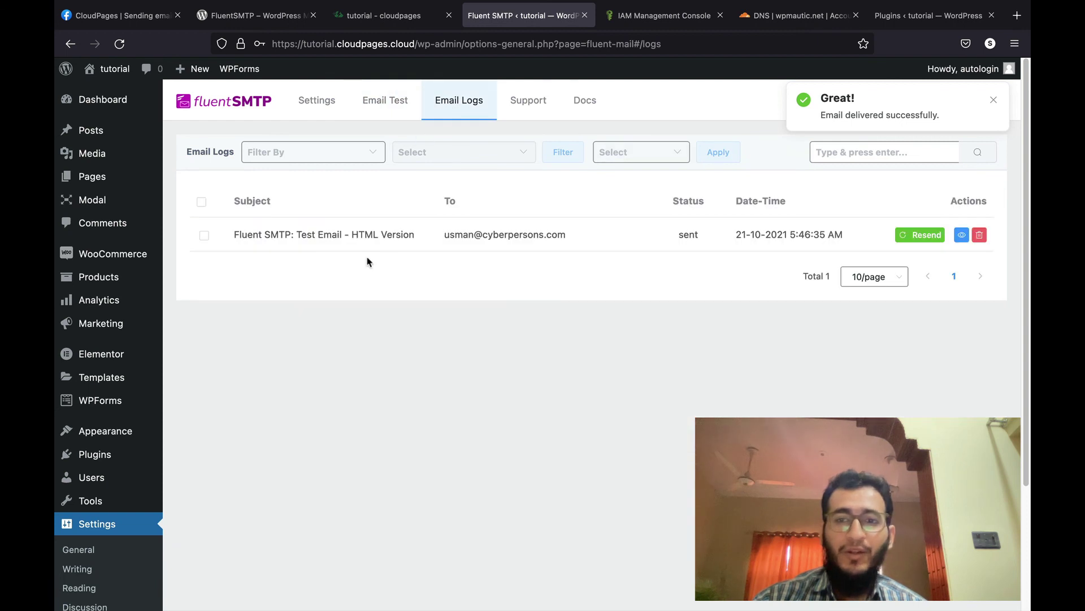